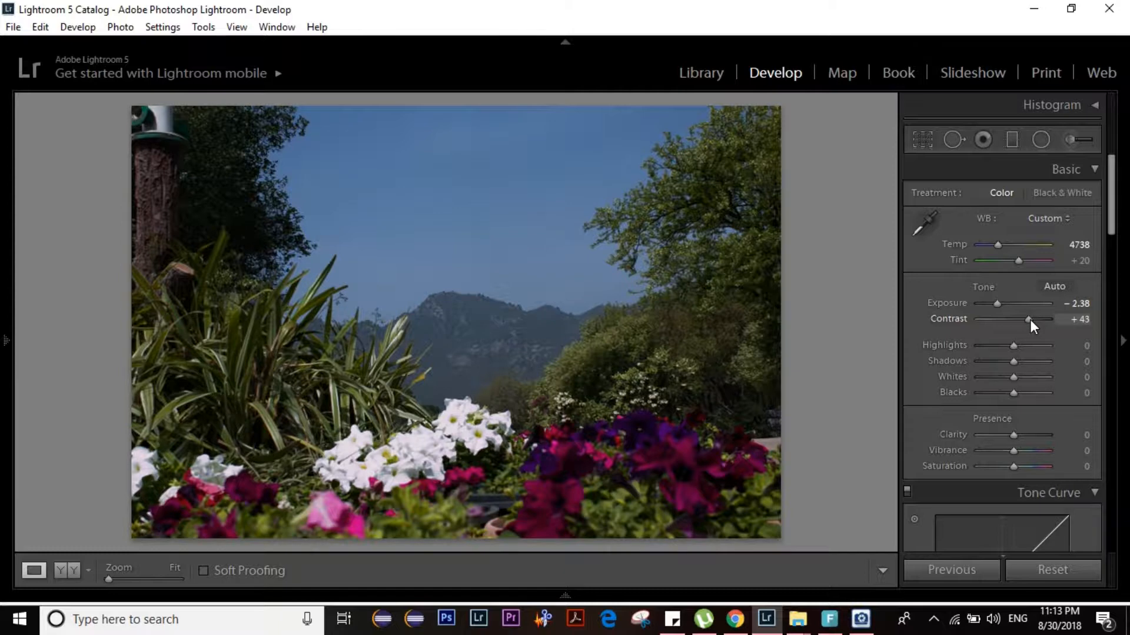
- Set the photo's tone to Contrast -52, Highlights -81, Shadows +67, Whites -100 and Blacks -74
{"action": "left_click_drag", "start_coordinate": [1030, 320], "coordinate": [997, 320]}
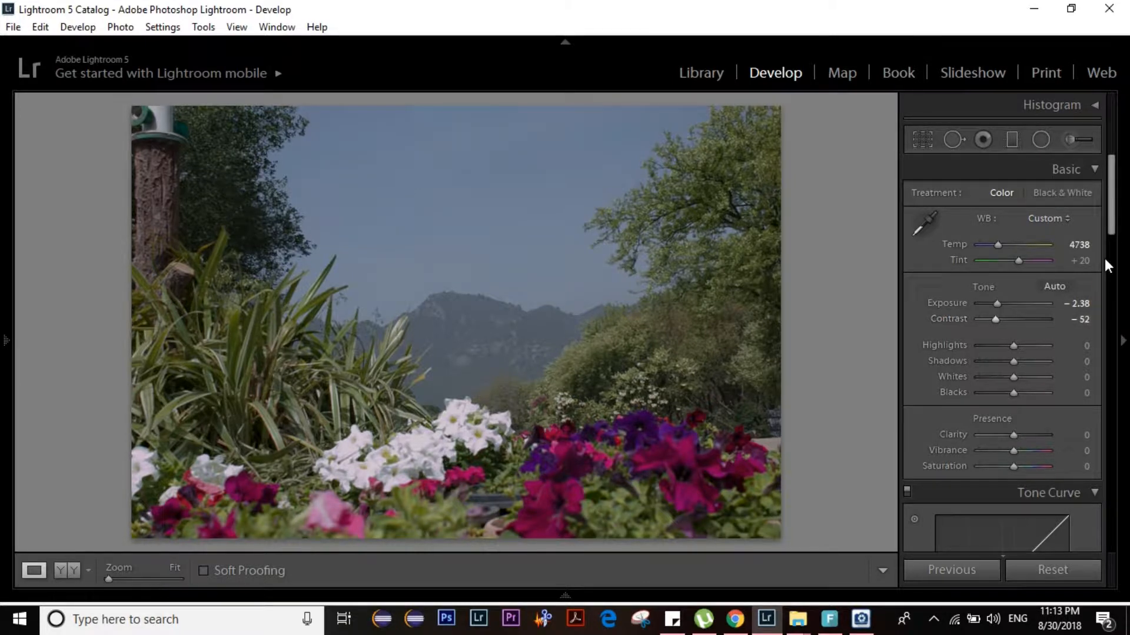
{"action": "left_click_drag", "start_coordinate": [1111, 237], "coordinate": [1114, 271]}
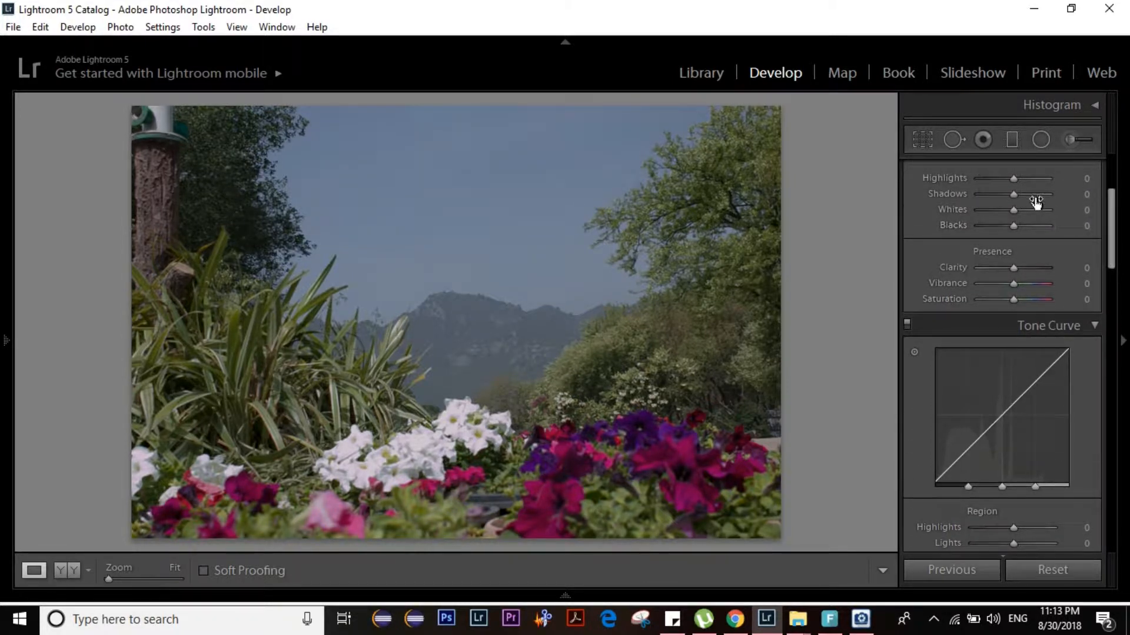
{"action": "left_click_drag", "start_coordinate": [1011, 179], "coordinate": [983, 179]}
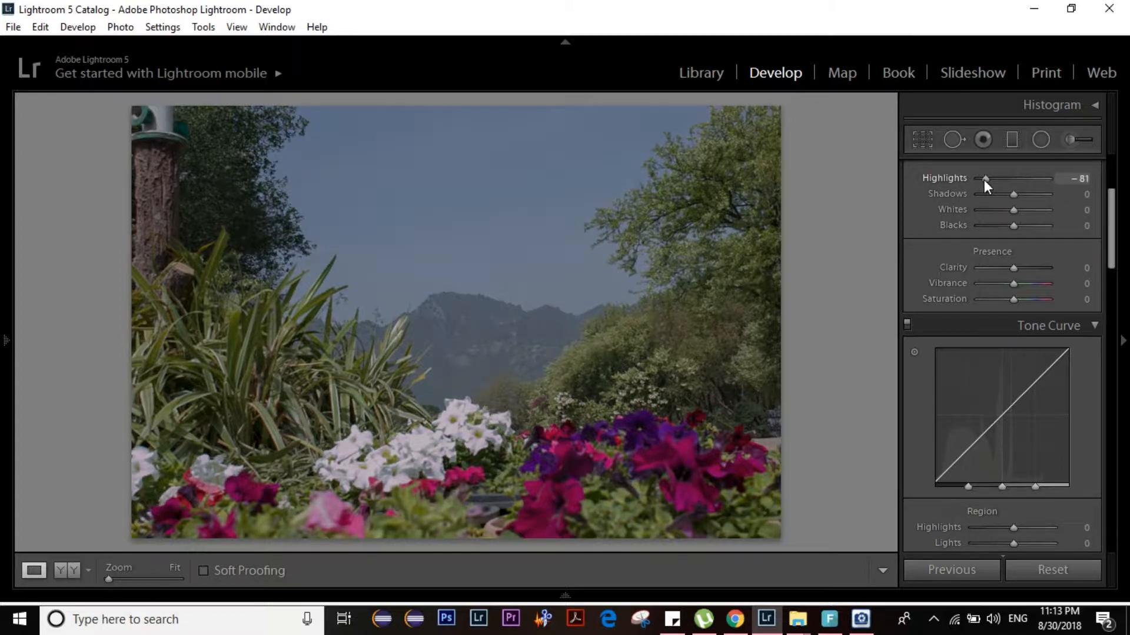
{"action": "mouse_move", "coordinate": [1013, 195]}
{"action": "left_mouse_down"}
{"action": "mouse_move", "coordinate": [1026, 195]}
{"action": "mouse_move", "coordinate": [990, 198]}
{"action": "mouse_move", "coordinate": [1029, 199]}
{"action": "left_mouse_up"}
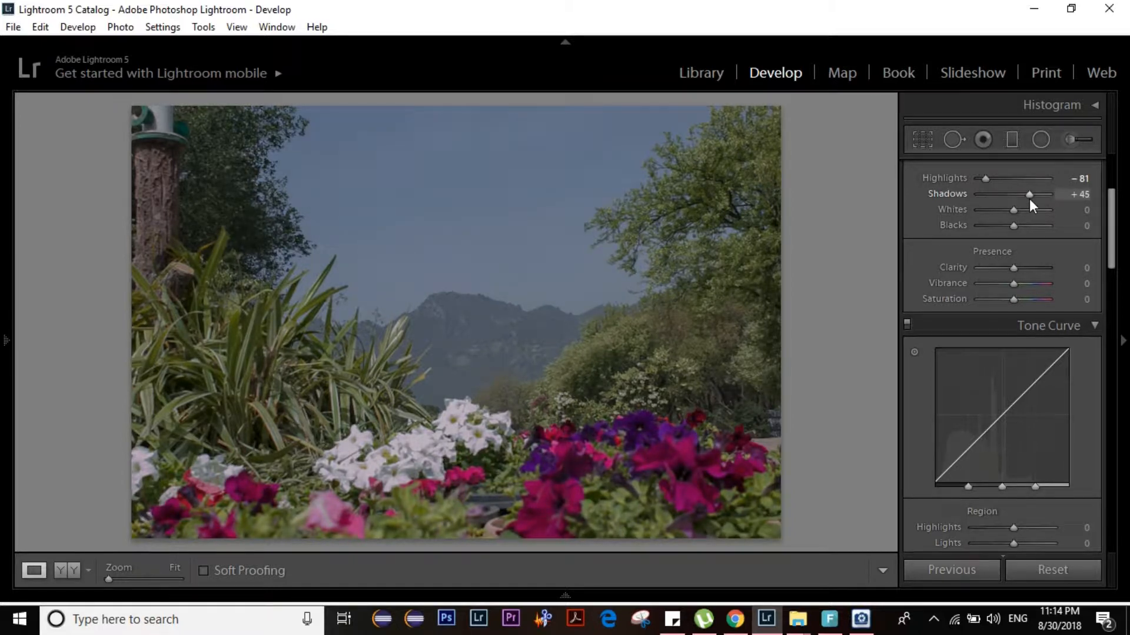
{"action": "left_click_drag", "start_coordinate": [1014, 212], "coordinate": [980, 210]}
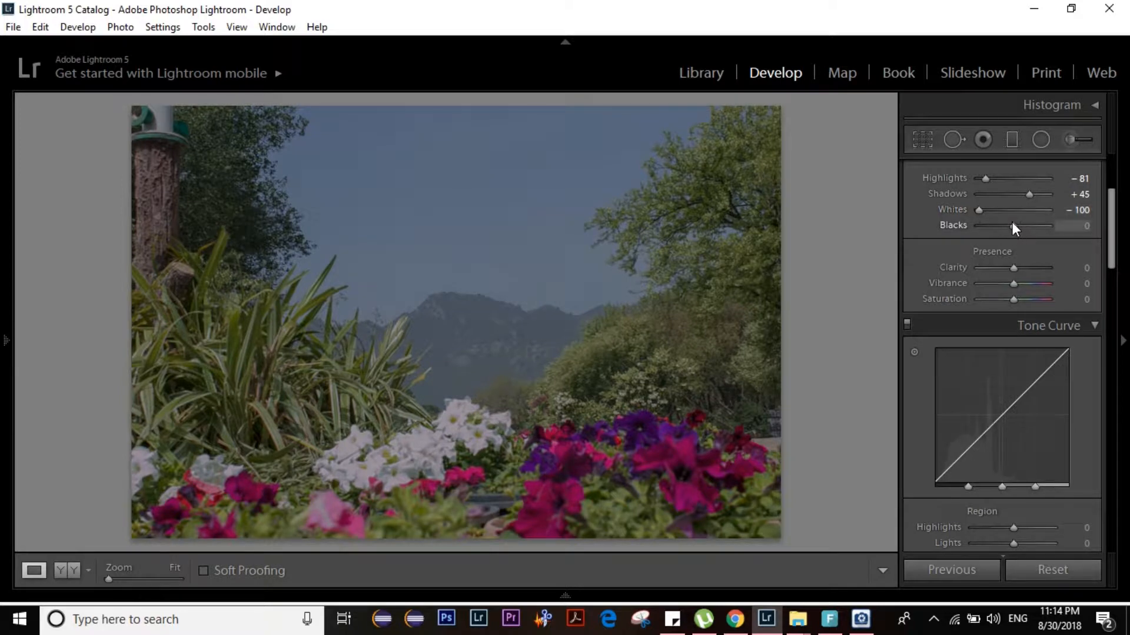
{"action": "left_click_drag", "start_coordinate": [1012, 223], "coordinate": [987, 229]}
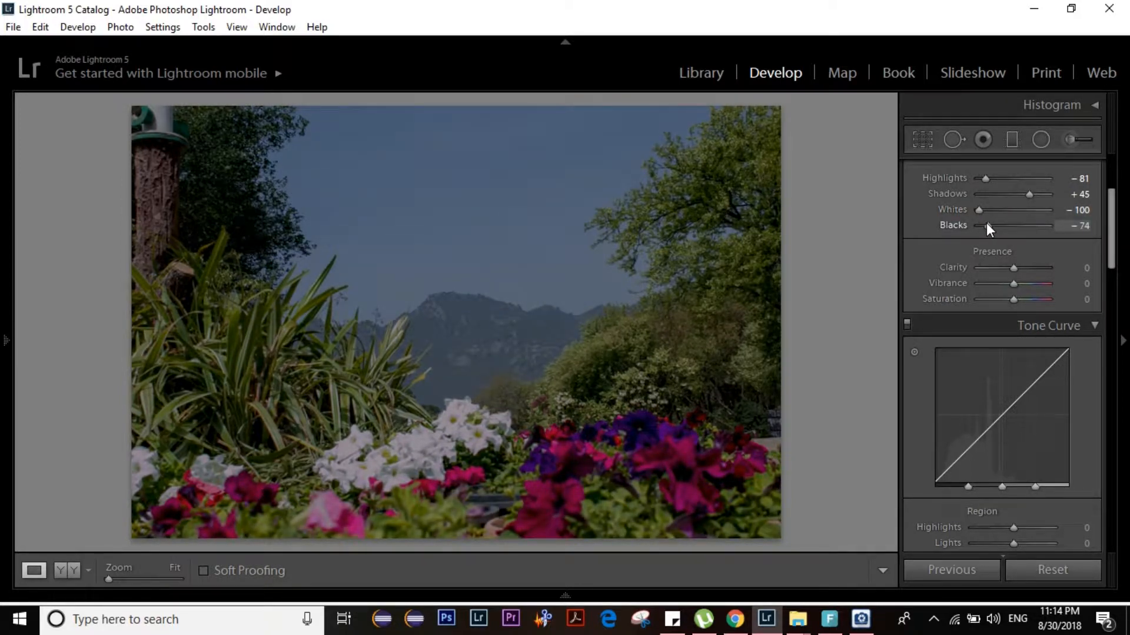
{"action": "mouse_move", "coordinate": [1029, 195]}
{"action": "left_mouse_down"}
{"action": "mouse_move", "coordinate": [998, 204]}
{"action": "mouse_move", "coordinate": [1035, 201]}
{"action": "left_mouse_up"}
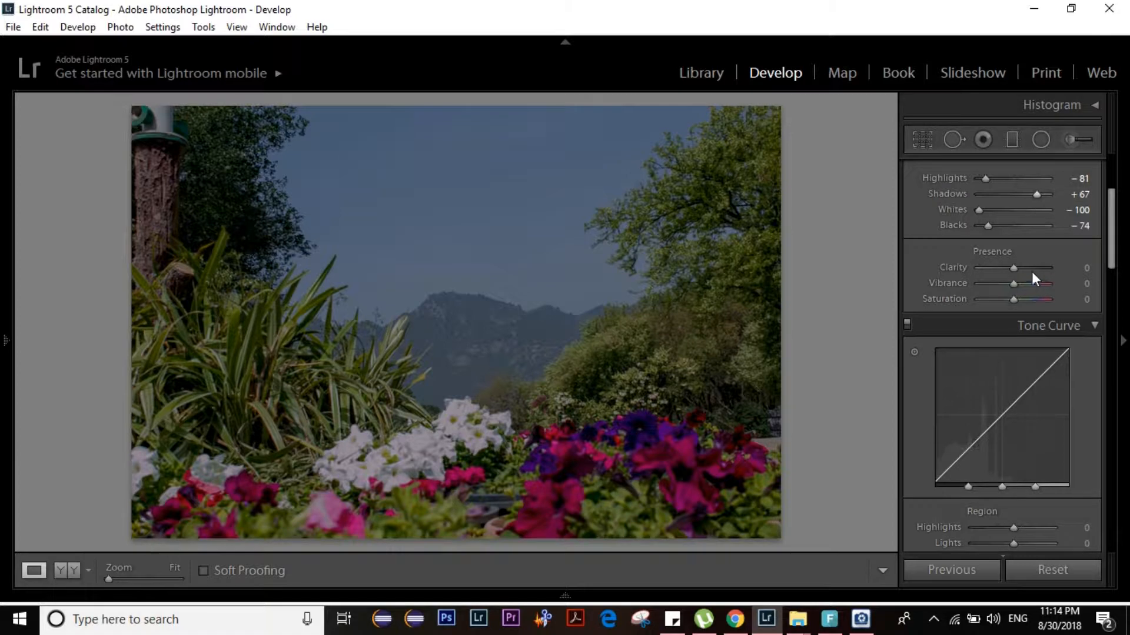
- Set the photo's Clarity to +76 and Vibrance to -71
{"action": "left_click_drag", "start_coordinate": [1016, 267], "coordinate": [1043, 267]}
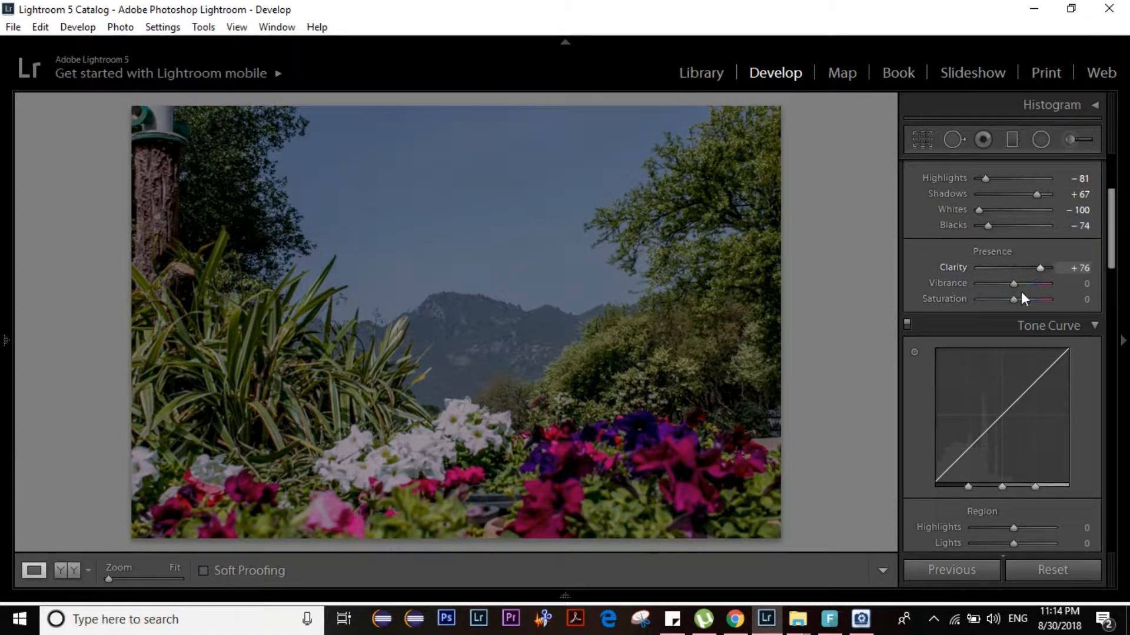
{"action": "left_click_drag", "start_coordinate": [1012, 285], "coordinate": [999, 290]}
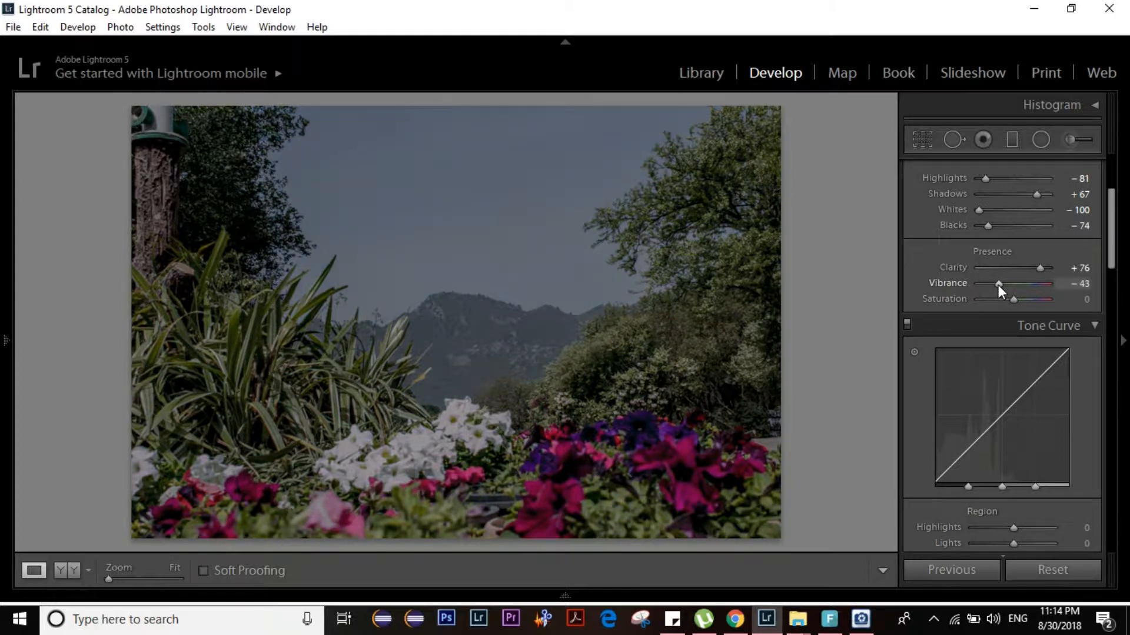
{"action": "left_click_drag", "start_coordinate": [998, 285], "coordinate": [987, 284]}
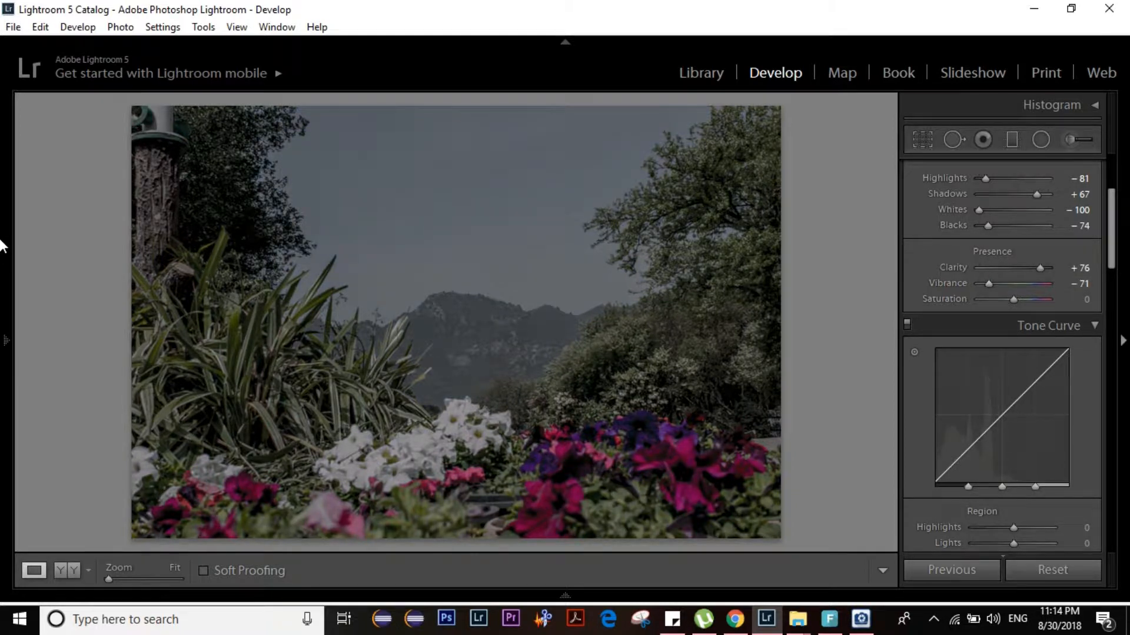
{"action": "left_click", "coordinate": [1123, 241]}
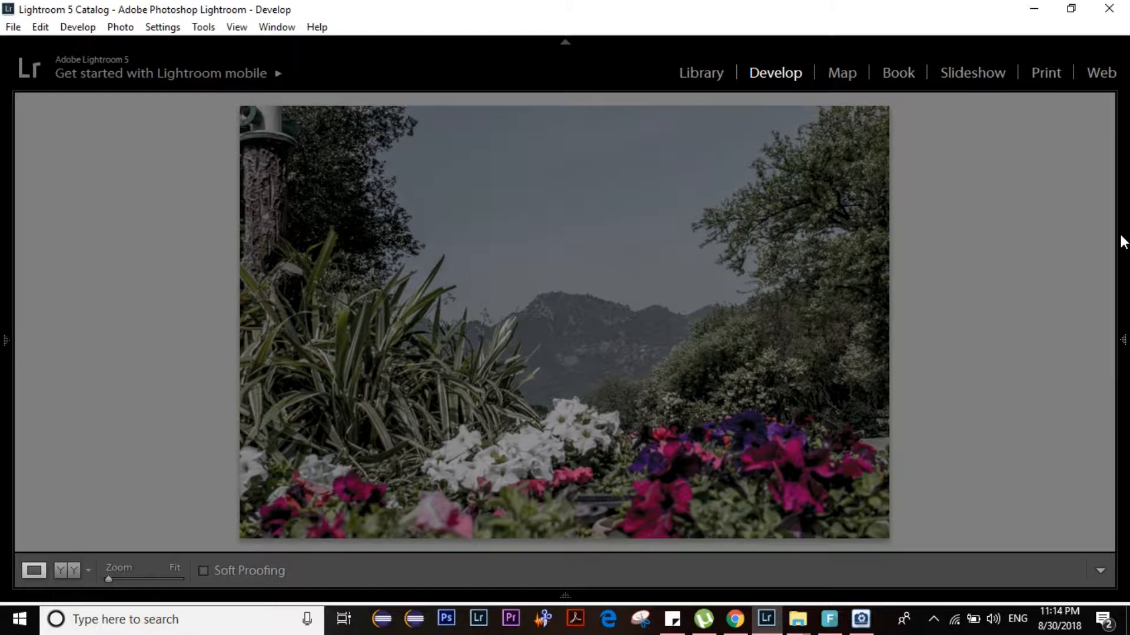
{"action": "mouse_move", "coordinate": [1125, 340]}
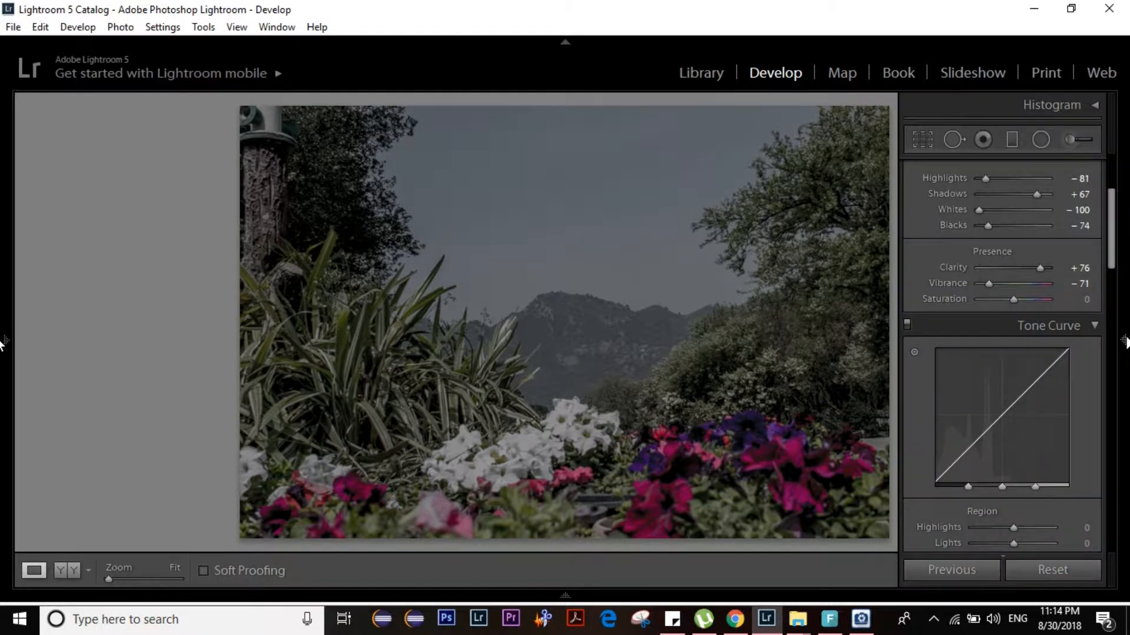
- Shape the tone curve regions with Highlights +73, Lights +98, Darks -67 and Shadows +20
{"action": "scroll", "coordinate": [1117, 246], "scroll_direction": "down", "scroll_amount": 1}
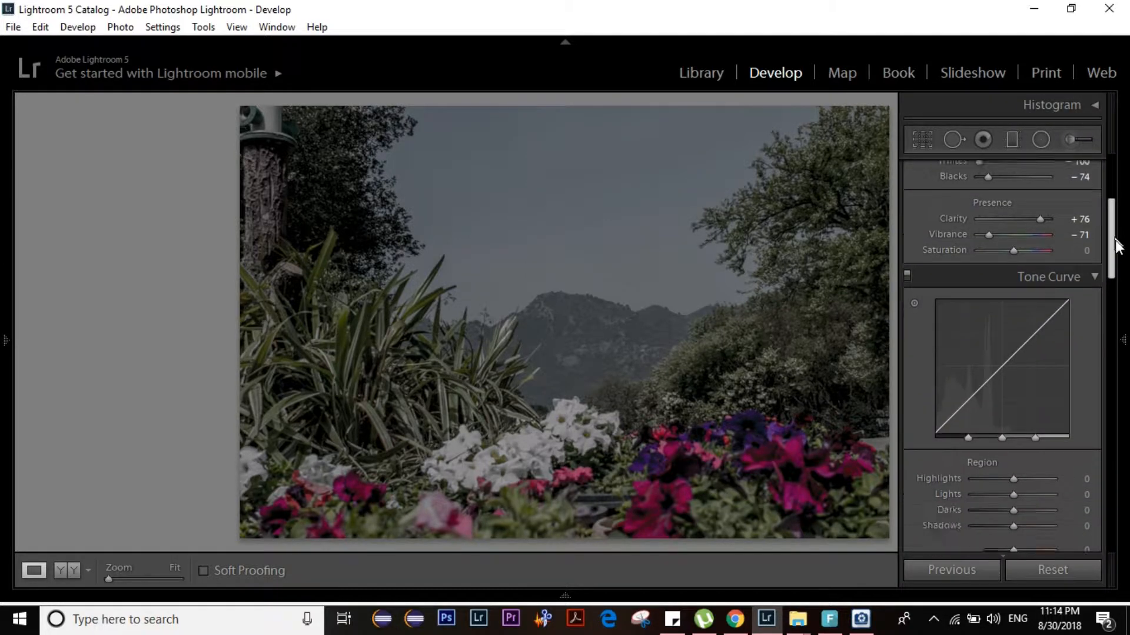
{"action": "scroll", "coordinate": [1118, 246], "scroll_direction": "down", "scroll_amount": 4}
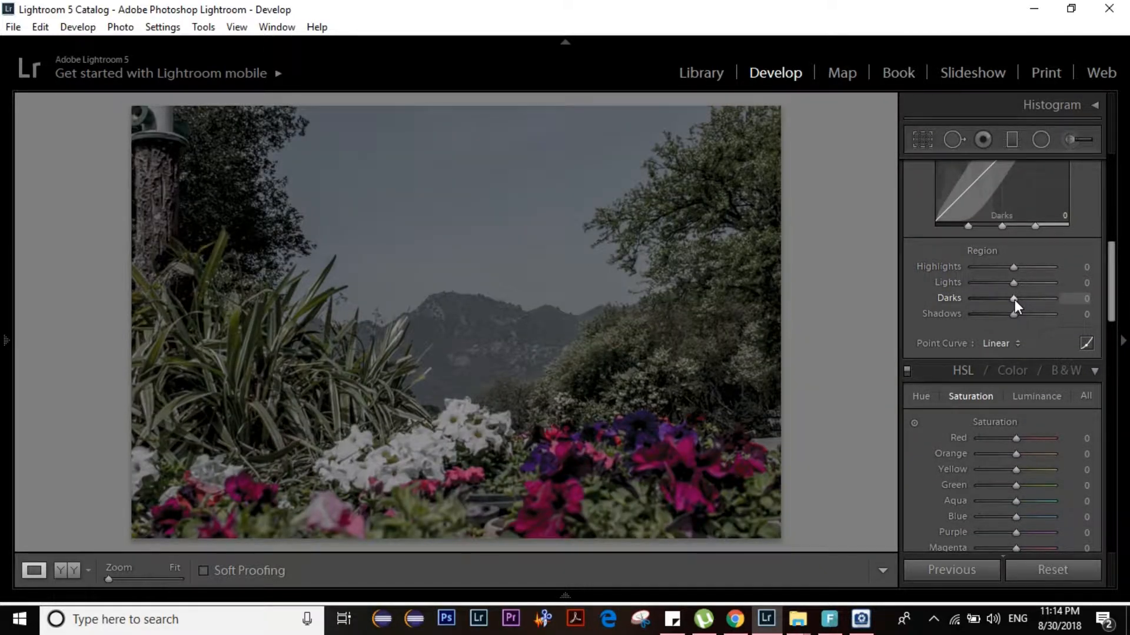
{"action": "left_click_drag", "start_coordinate": [1014, 299], "coordinate": [986, 298]}
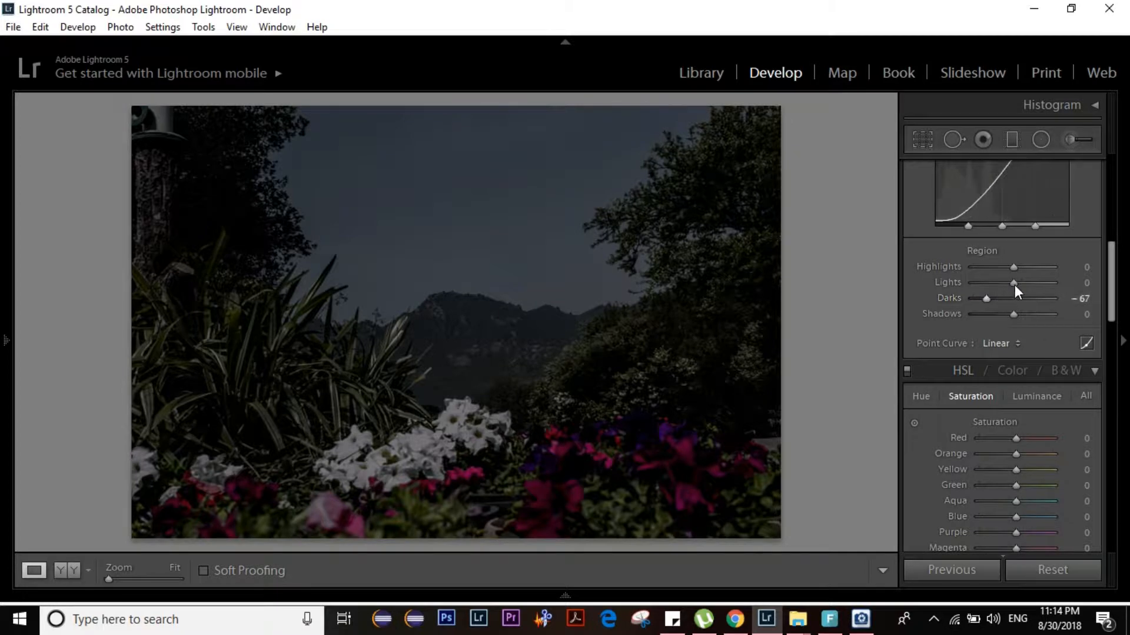
{"action": "left_click_drag", "start_coordinate": [1014, 284], "coordinate": [1054, 296]}
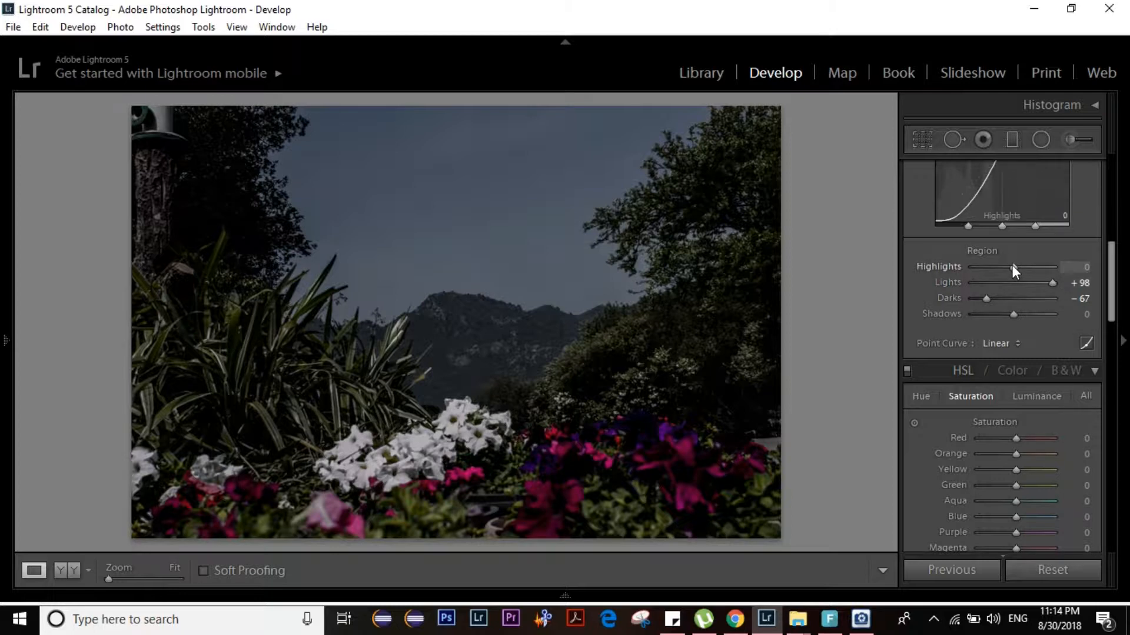
{"action": "left_click_drag", "start_coordinate": [1006, 265], "coordinate": [1033, 271]}
{"action": "mouse_move", "coordinate": [1033, 267]}
{"action": "left_mouse_down"}
{"action": "mouse_move", "coordinate": [984, 267]}
{"action": "mouse_move", "coordinate": [1041, 270]}
{"action": "left_mouse_up"}
{"action": "mouse_move", "coordinate": [1013, 315]}
{"action": "left_mouse_down"}
{"action": "mouse_move", "coordinate": [973, 316]}
{"action": "mouse_move", "coordinate": [1028, 327]}
{"action": "mouse_move", "coordinate": [1008, 323]}
{"action": "mouse_move", "coordinate": [1019, 323]}
{"action": "left_mouse_up"}
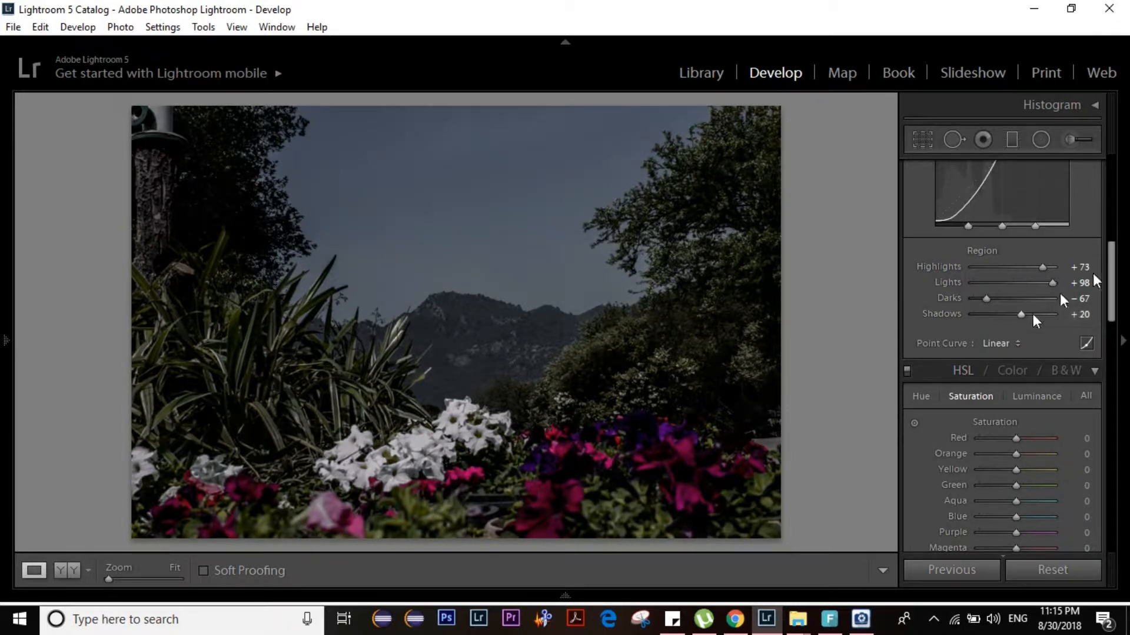
- Raise the color saturation of Aqua to +69, Blue to +22 and Green to +36
{"action": "left_click_drag", "start_coordinate": [1112, 269], "coordinate": [1120, 312]}
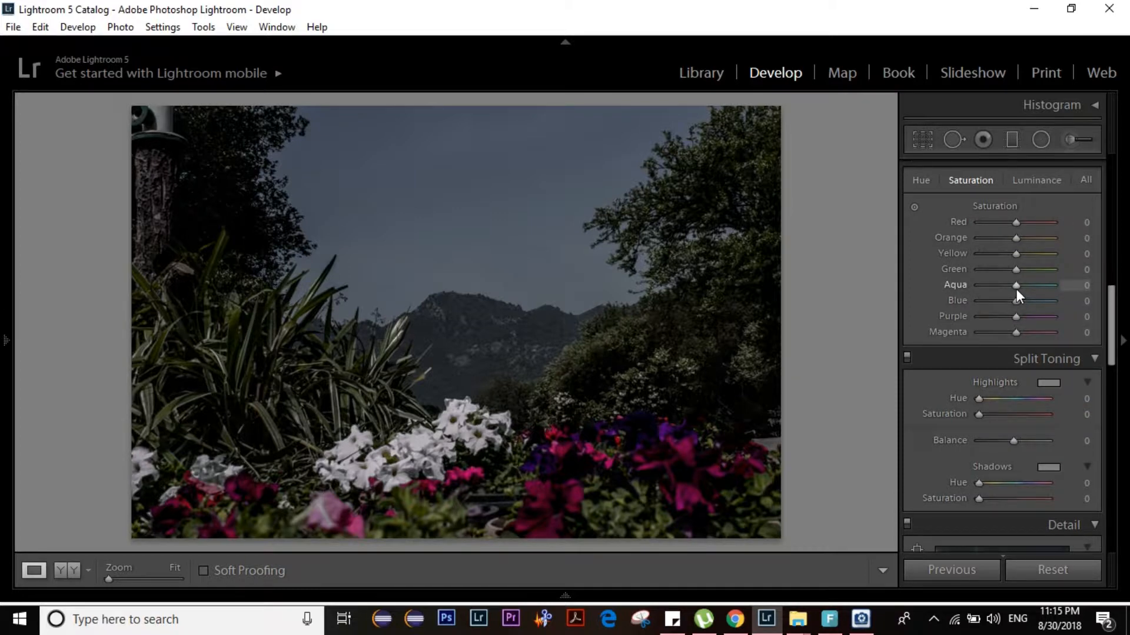
{"action": "left_click_drag", "start_coordinate": [1015, 287], "coordinate": [1041, 296]}
{"action": "mouse_move", "coordinate": [1017, 301]}
{"action": "left_mouse_down"}
{"action": "mouse_move", "coordinate": [1036, 303]}
{"action": "mouse_move", "coordinate": [994, 304]}
{"action": "mouse_move", "coordinate": [1025, 305]}
{"action": "left_mouse_up"}
{"action": "mouse_move", "coordinate": [1013, 271]}
{"action": "left_mouse_down"}
{"action": "mouse_move", "coordinate": [994, 270]}
{"action": "mouse_move", "coordinate": [1030, 273]}
{"action": "mouse_move", "coordinate": [980, 271]}
{"action": "mouse_move", "coordinate": [1026, 273]}
{"action": "left_mouse_up"}
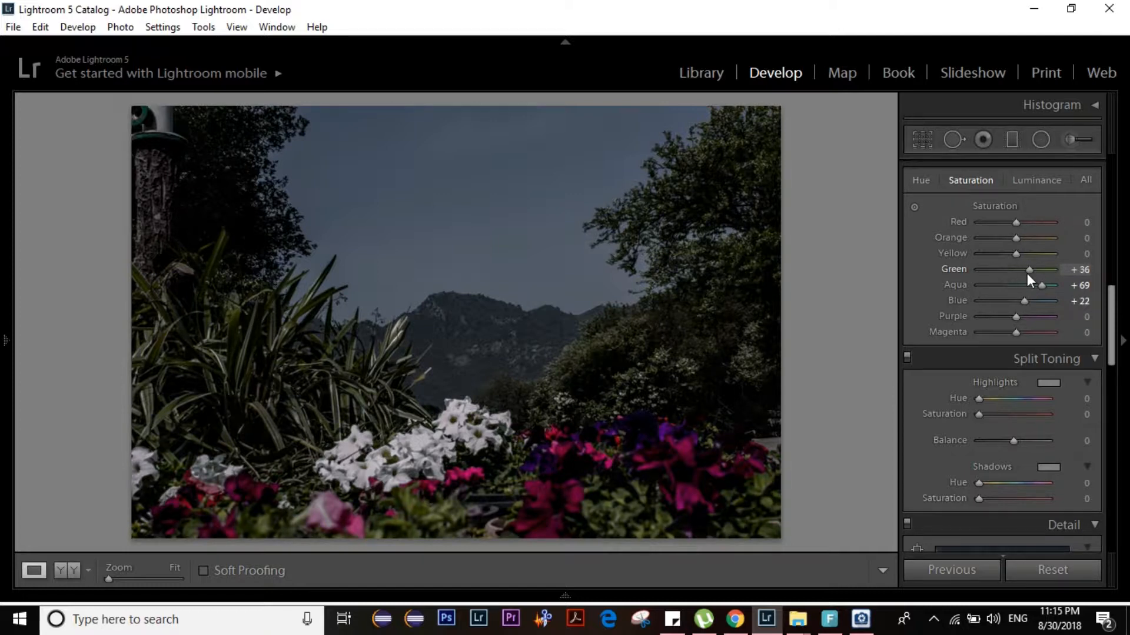
- Shift the color hues to Aqua +2, Blue -87, Purple -100 and Magenta -100
{"action": "left_click", "coordinate": [920, 183]}
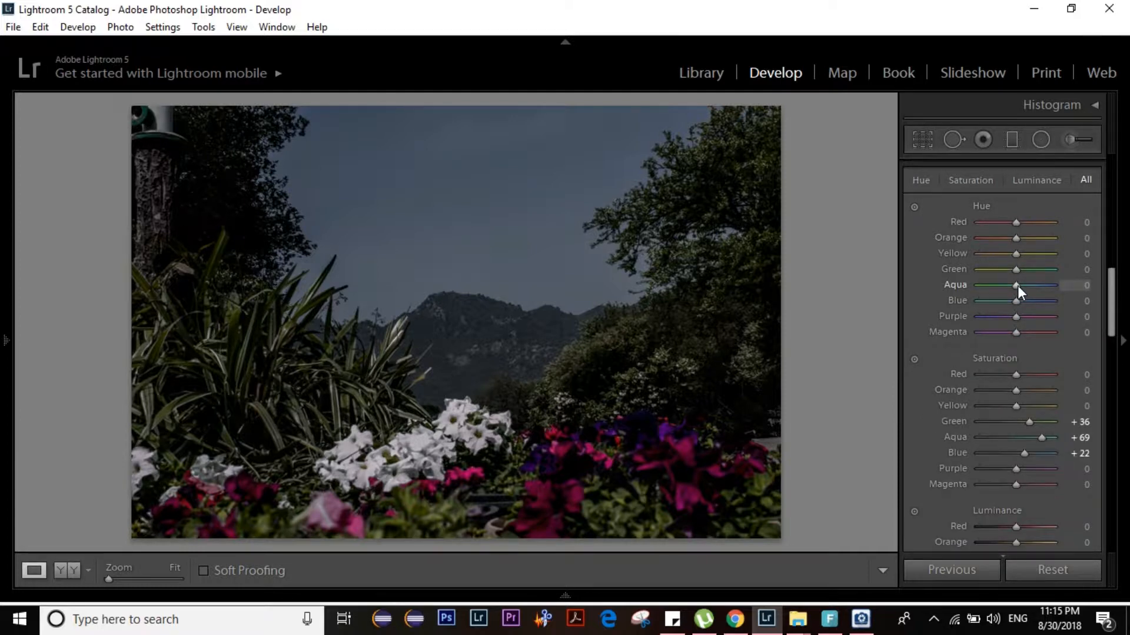
{"action": "left_click_drag", "start_coordinate": [1013, 285], "coordinate": [984, 301]}
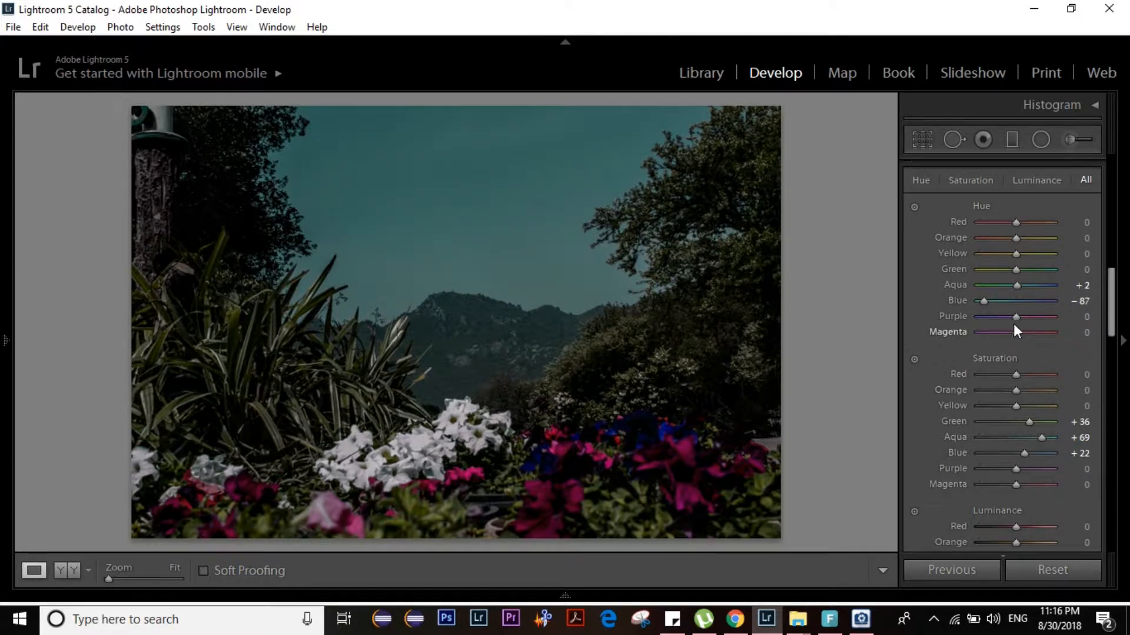
{"action": "left_click_drag", "start_coordinate": [1014, 317], "coordinate": [976, 321]}
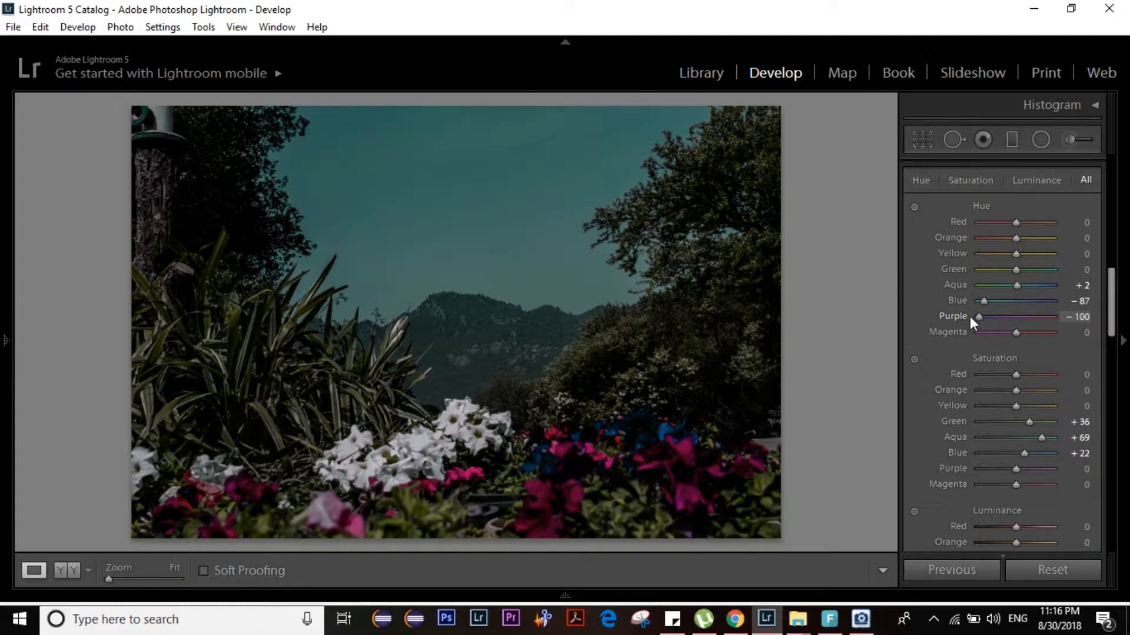
{"action": "left_click_drag", "start_coordinate": [998, 332], "coordinate": [978, 333]}
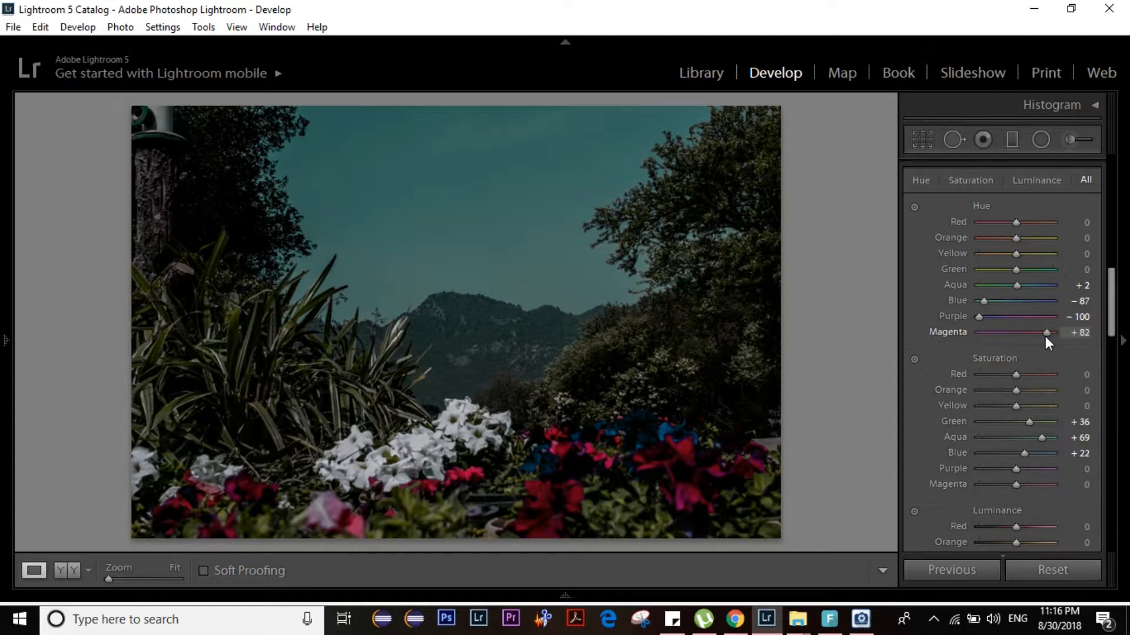
{"action": "left_click_drag", "start_coordinate": [1047, 336], "coordinate": [969, 336]}
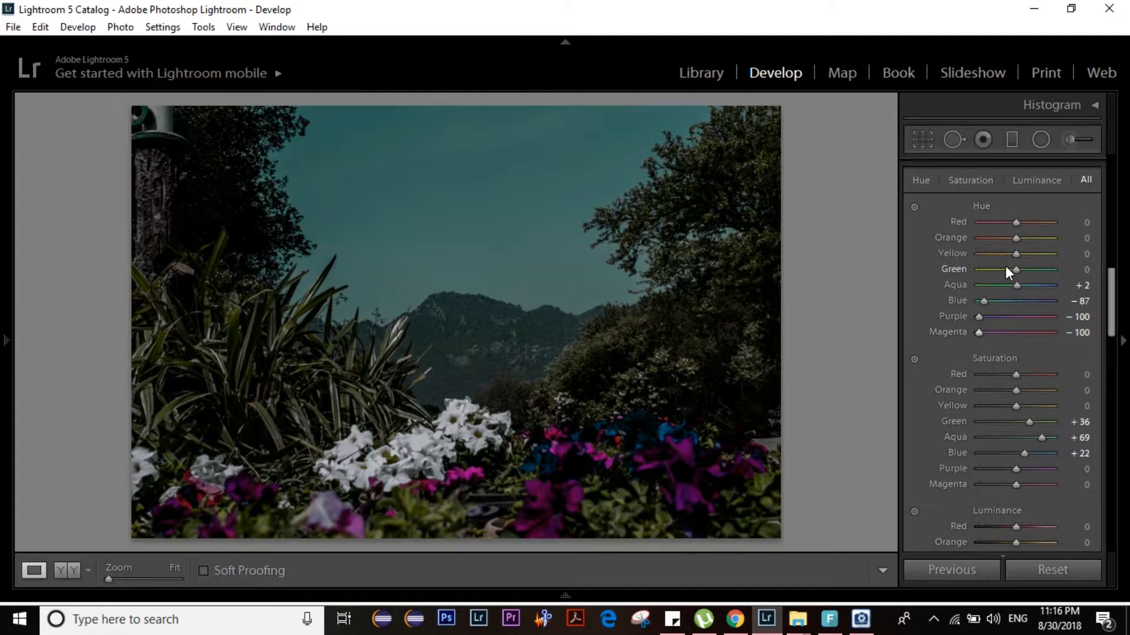
- Set the Yellow hue to +93 and shift the Red hue strongly toward the negative end
{"action": "left_click_drag", "start_coordinate": [1014, 252], "coordinate": [955, 264]}
{"action": "left_click", "coordinate": [1053, 254]}
{"action": "mouse_move", "coordinate": [1017, 287]}
{"action": "left_mouse_down"}
{"action": "mouse_move", "coordinate": [982, 287]}
{"action": "mouse_move", "coordinate": [1016, 290]}
{"action": "left_mouse_up"}
{"action": "left_click_drag", "start_coordinate": [1015, 223], "coordinate": [1048, 223]}
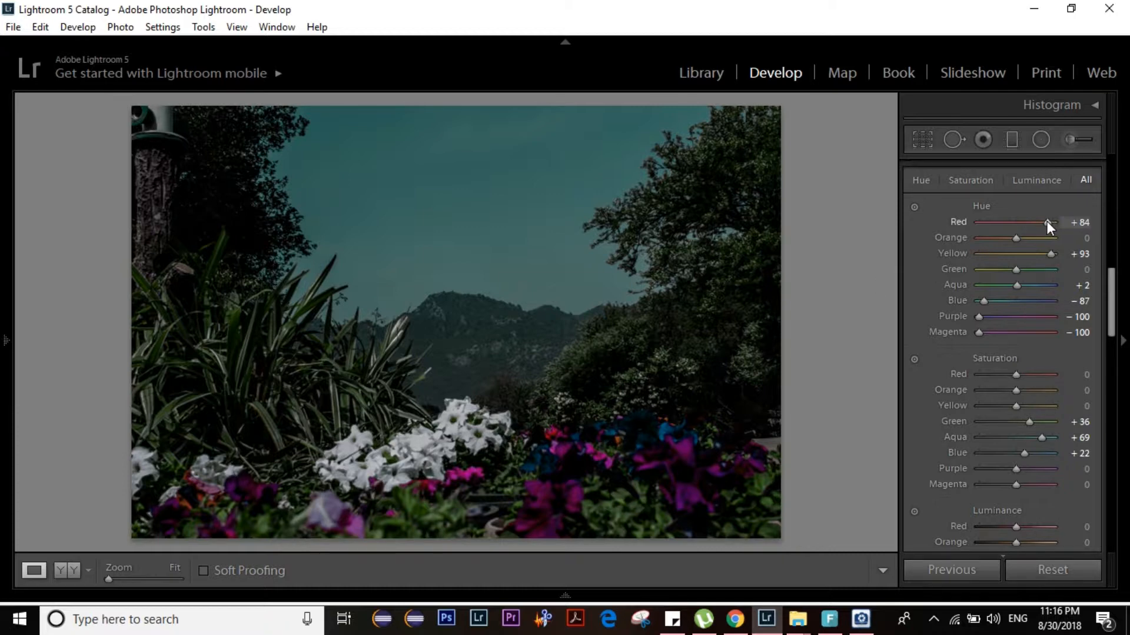
{"action": "left_click_drag", "start_coordinate": [1001, 222], "coordinate": [978, 218]}
- Set the Green luminance to -100 and split-tone the highlights with Hue 180, Saturation 100 and Balance -71
{"action": "left_click_drag", "start_coordinate": [1112, 315], "coordinate": [1116, 362]}
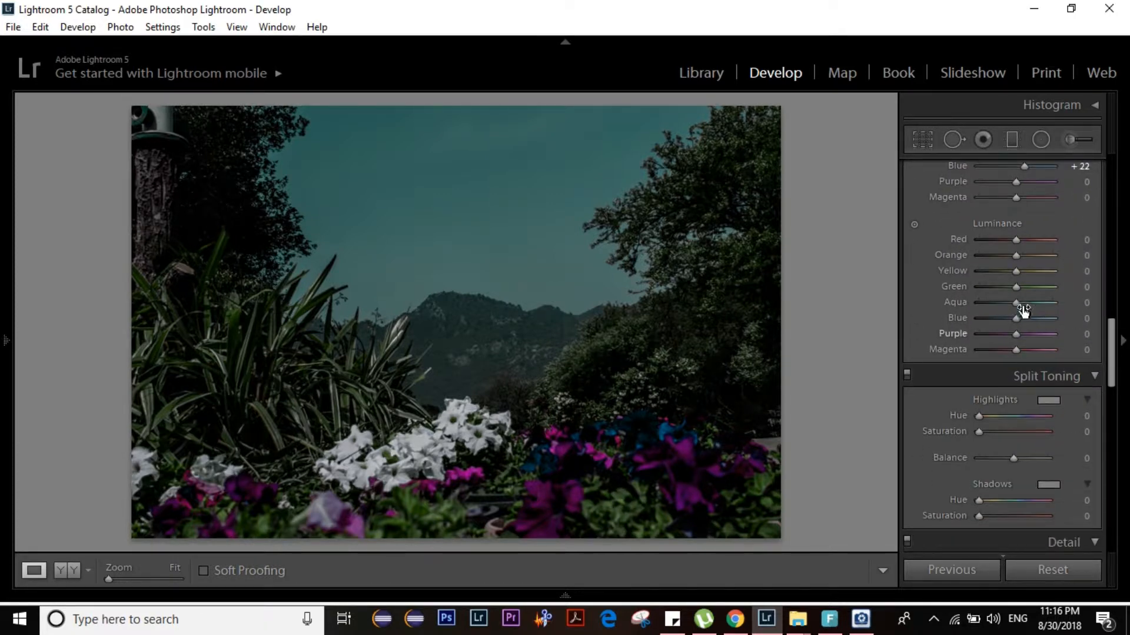
{"action": "left_click_drag", "start_coordinate": [1017, 287], "coordinate": [963, 290]}
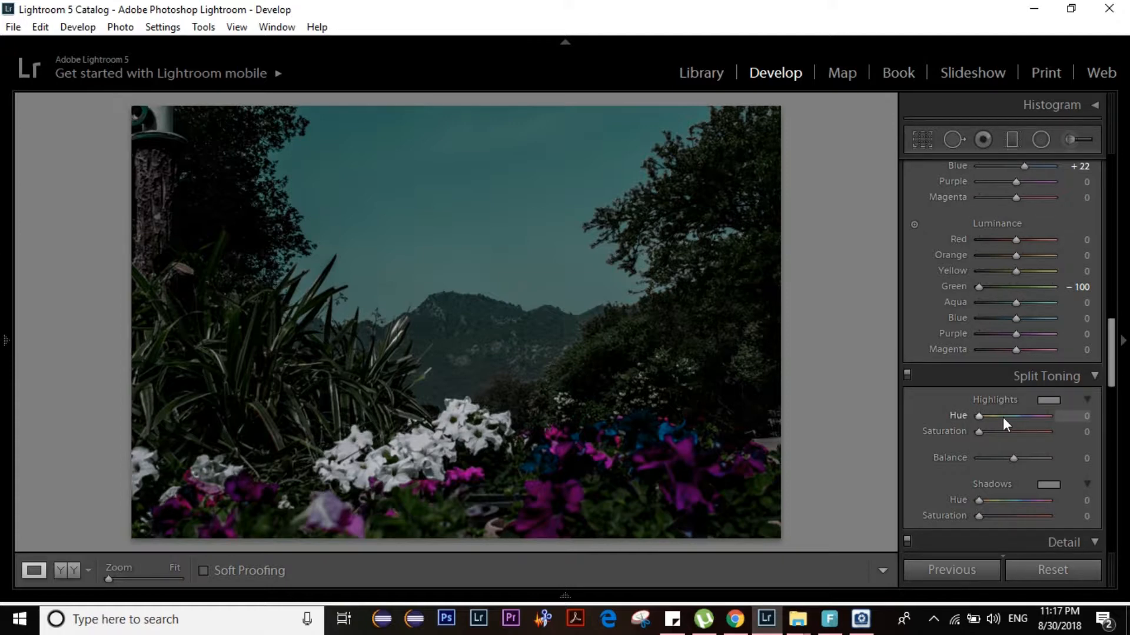
{"action": "left_click_drag", "start_coordinate": [980, 415], "coordinate": [1014, 418]}
{"action": "left_click_drag", "start_coordinate": [1014, 460], "coordinate": [1057, 439]}
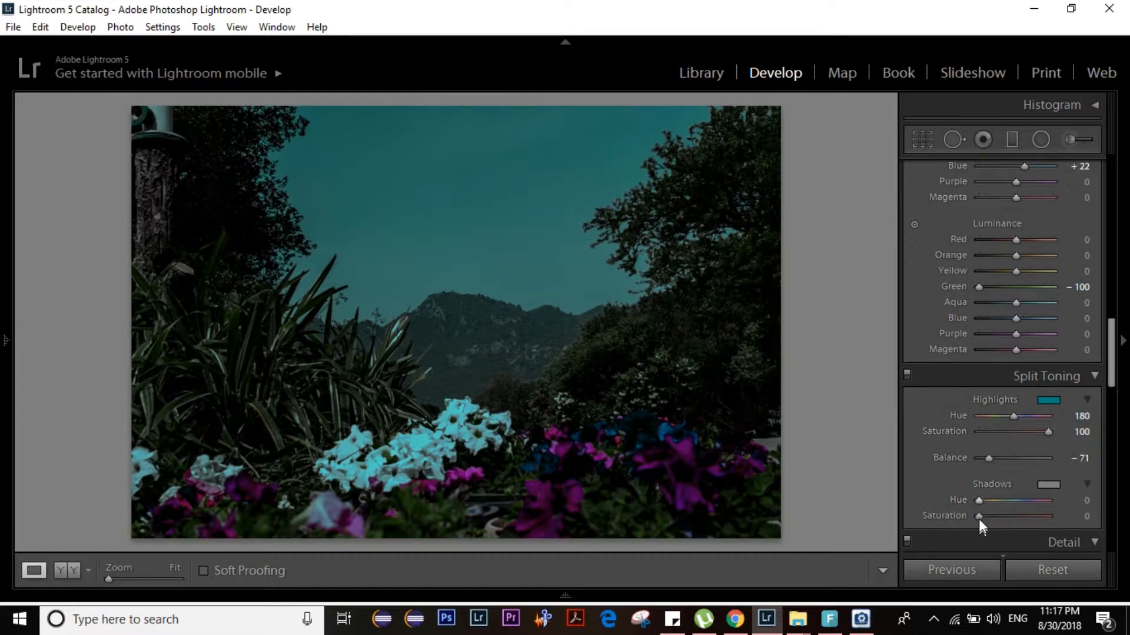
{"action": "left_click_drag", "start_coordinate": [979, 517], "coordinate": [1047, 503]}
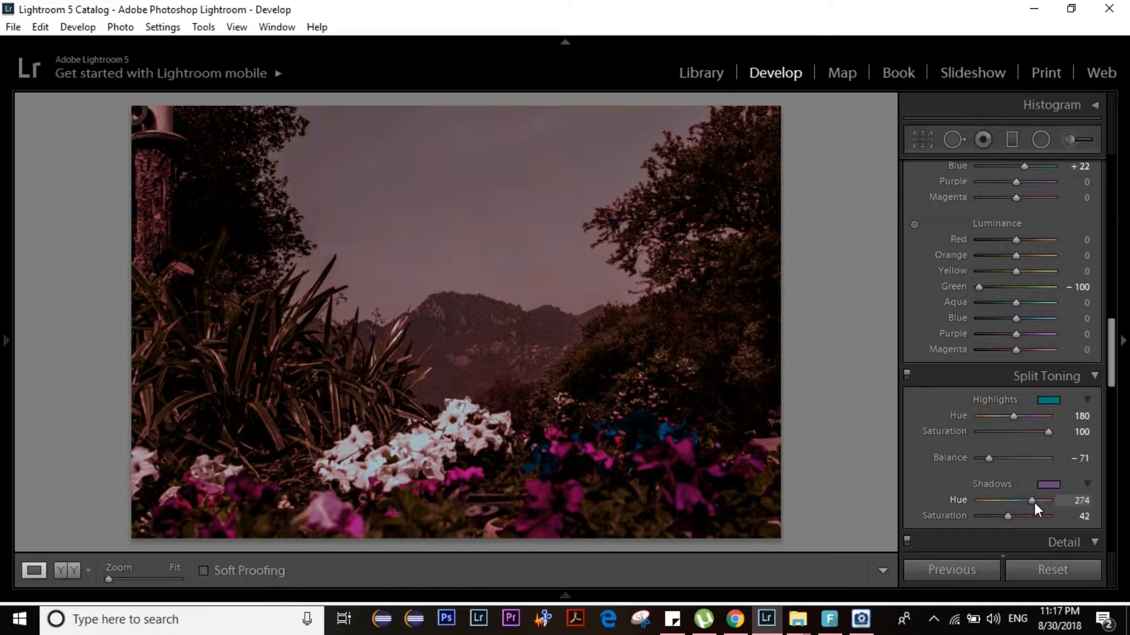
{"action": "left_click_drag", "start_coordinate": [1033, 501], "coordinate": [972, 503]}
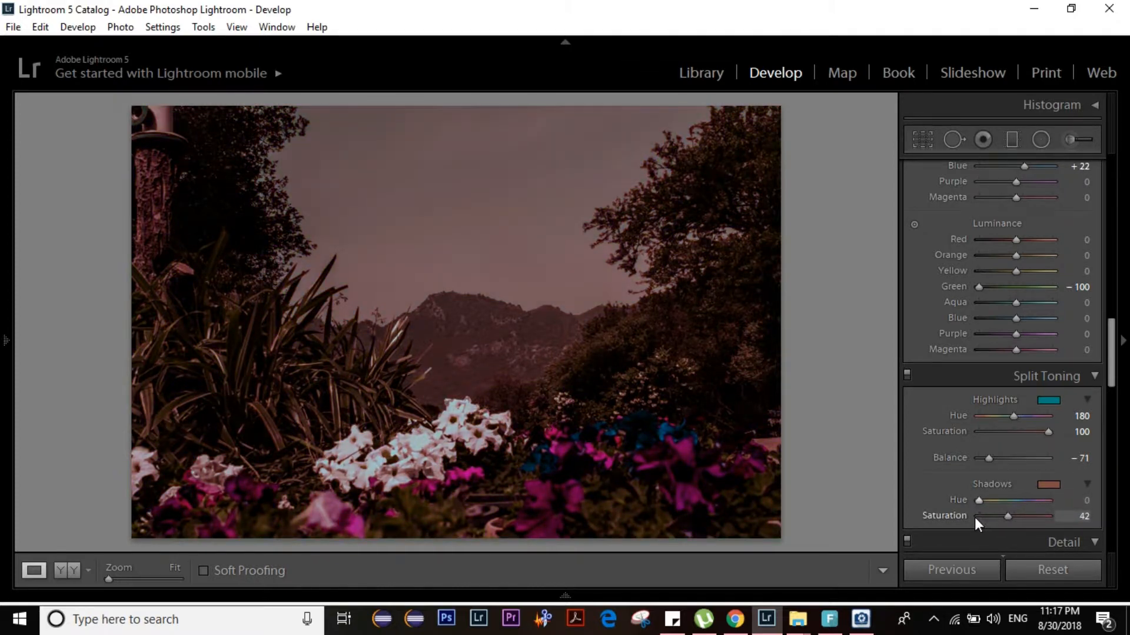
{"action": "double_click", "coordinate": [974, 517]}
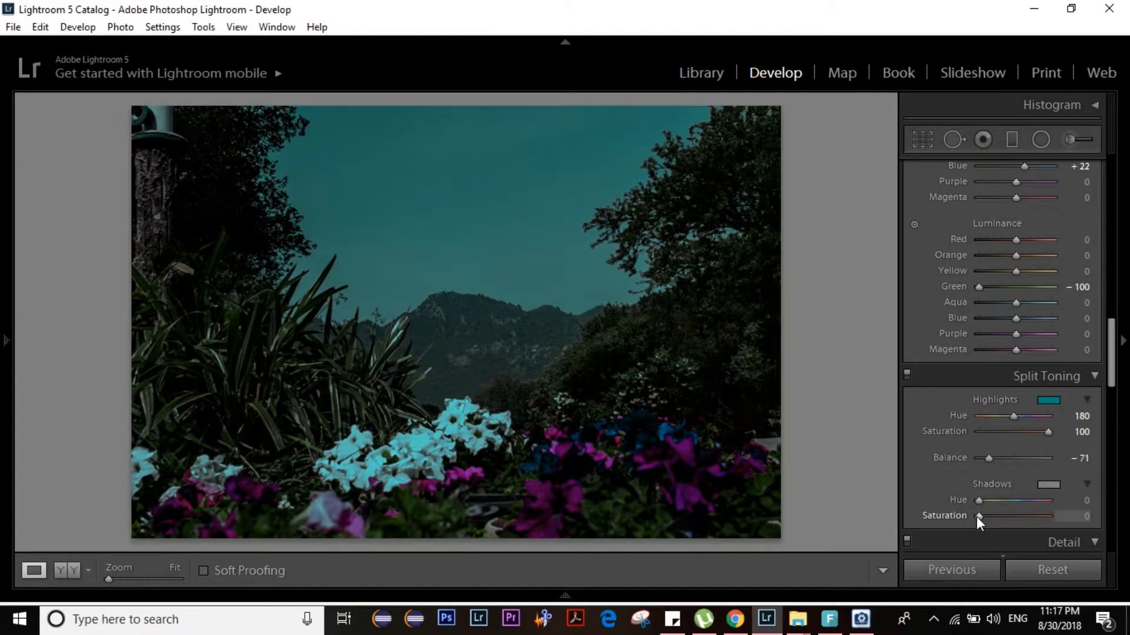
- Set the split toning Balance to -100
{"action": "left_click", "coordinate": [974, 458]}
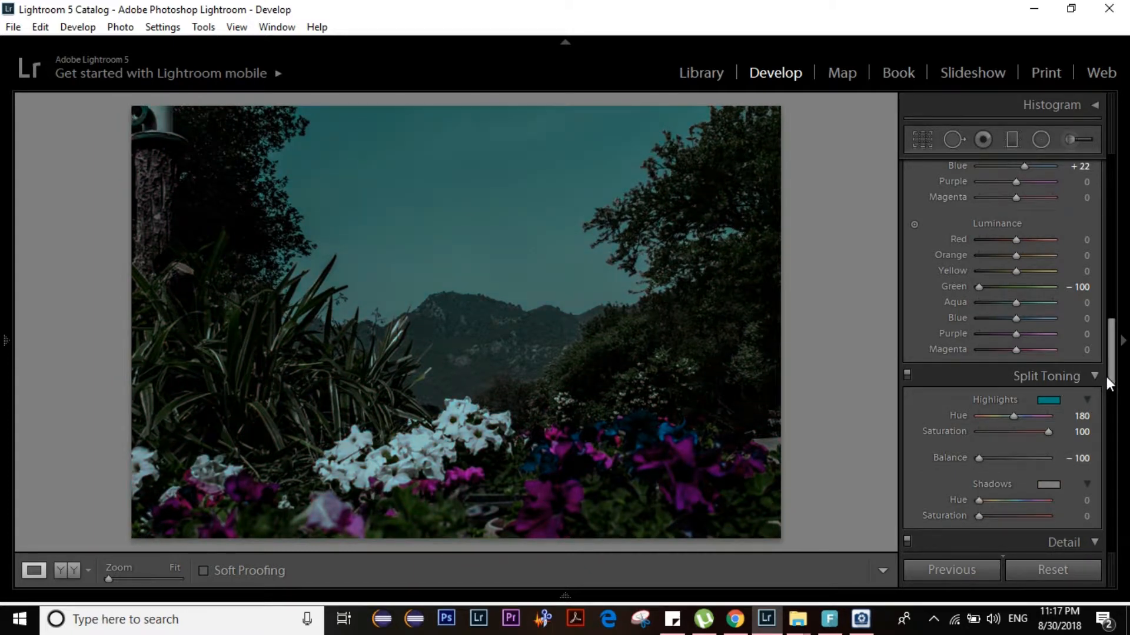
- Set the sharpening Amount to 59 and raise the noise reduction Luminance to its maximum
{"action": "left_click_drag", "start_coordinate": [1106, 376], "coordinate": [1119, 465]}
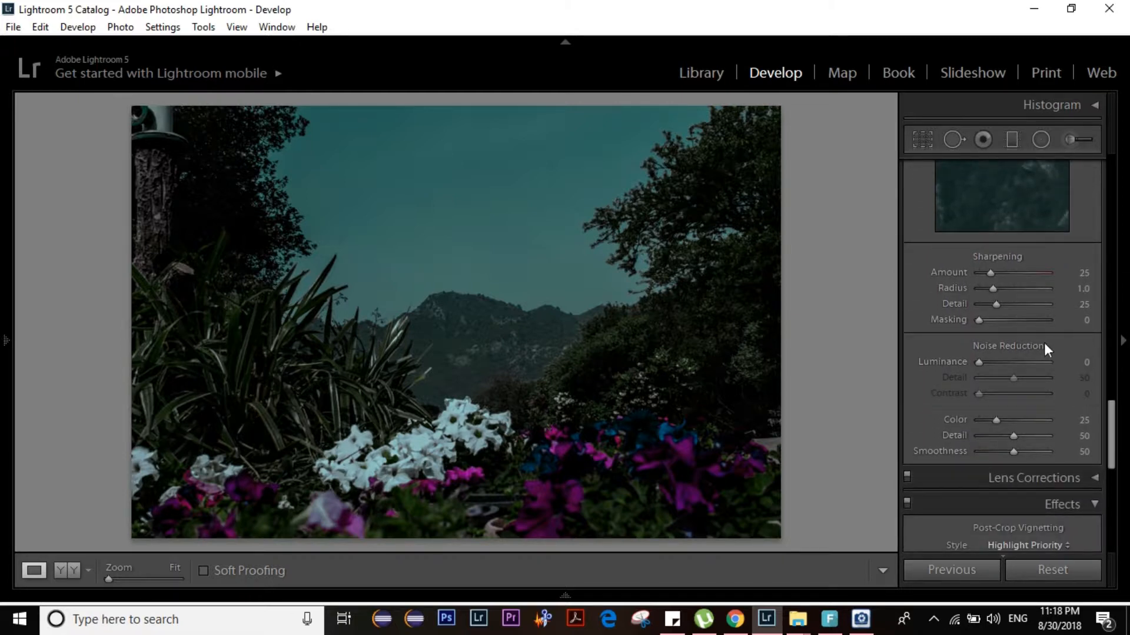
{"action": "left_click_drag", "start_coordinate": [994, 271], "coordinate": [1011, 273]}
{"action": "left_click_drag", "start_coordinate": [1108, 432], "coordinate": [1107, 413]}
{"action": "left_click_drag", "start_coordinate": [974, 469], "coordinate": [1078, 470]}
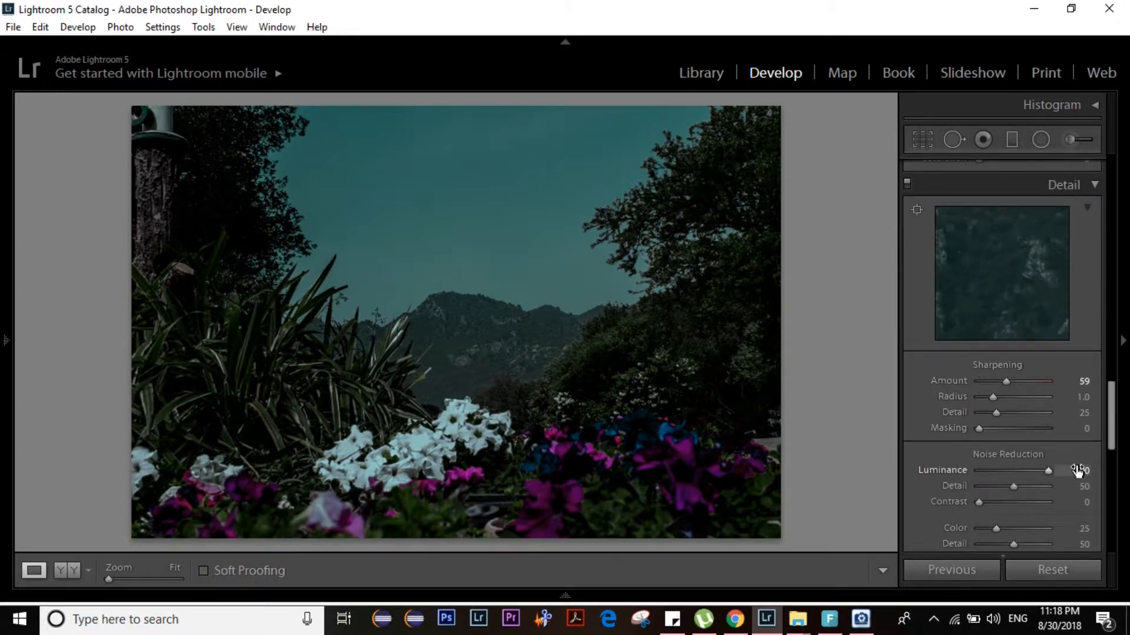
- Add a dark post-crop vignette with Amount -26 and Midpoint 81
{"action": "left_click_drag", "start_coordinate": [1112, 420], "coordinate": [1125, 487]}
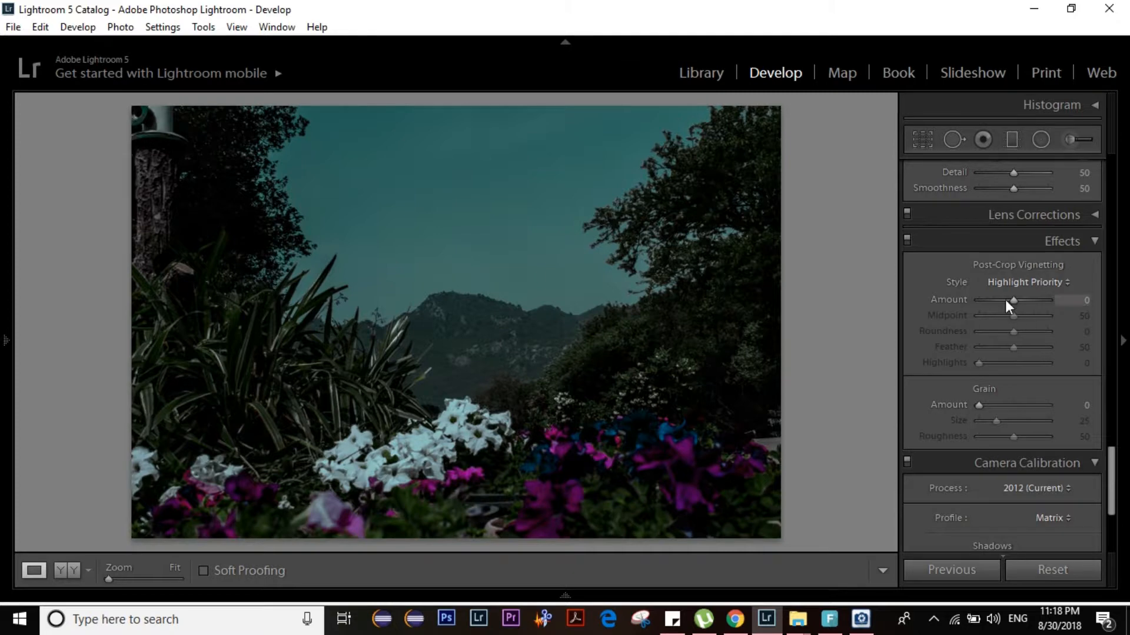
{"action": "left_click_drag", "start_coordinate": [1012, 300], "coordinate": [1008, 302]}
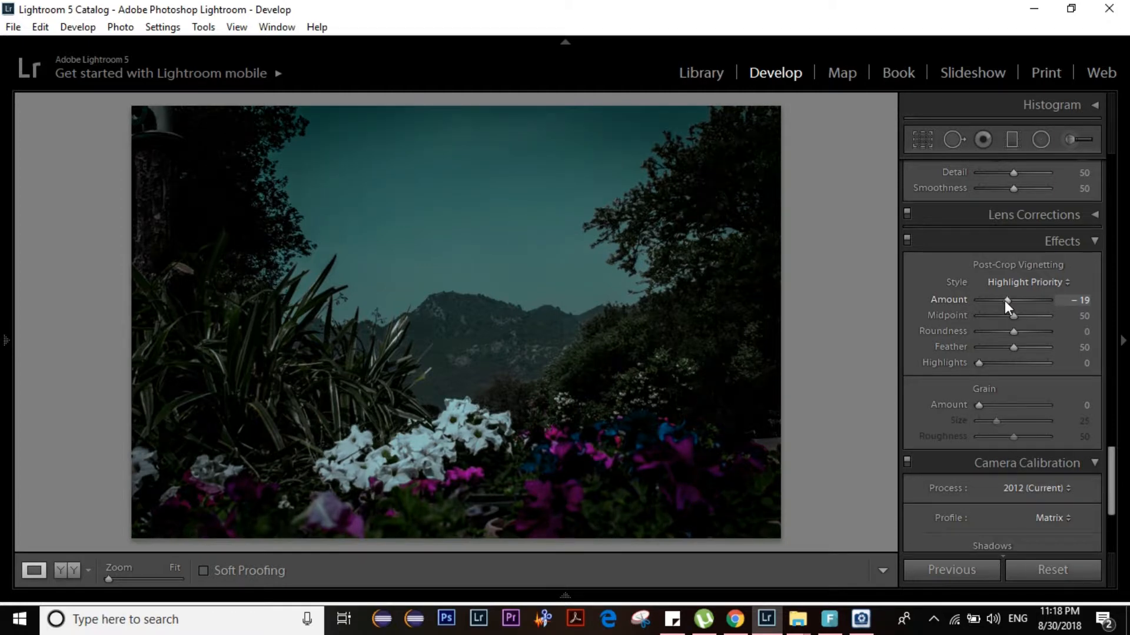
{"action": "left_click_drag", "start_coordinate": [1005, 301], "coordinate": [1001, 303]}
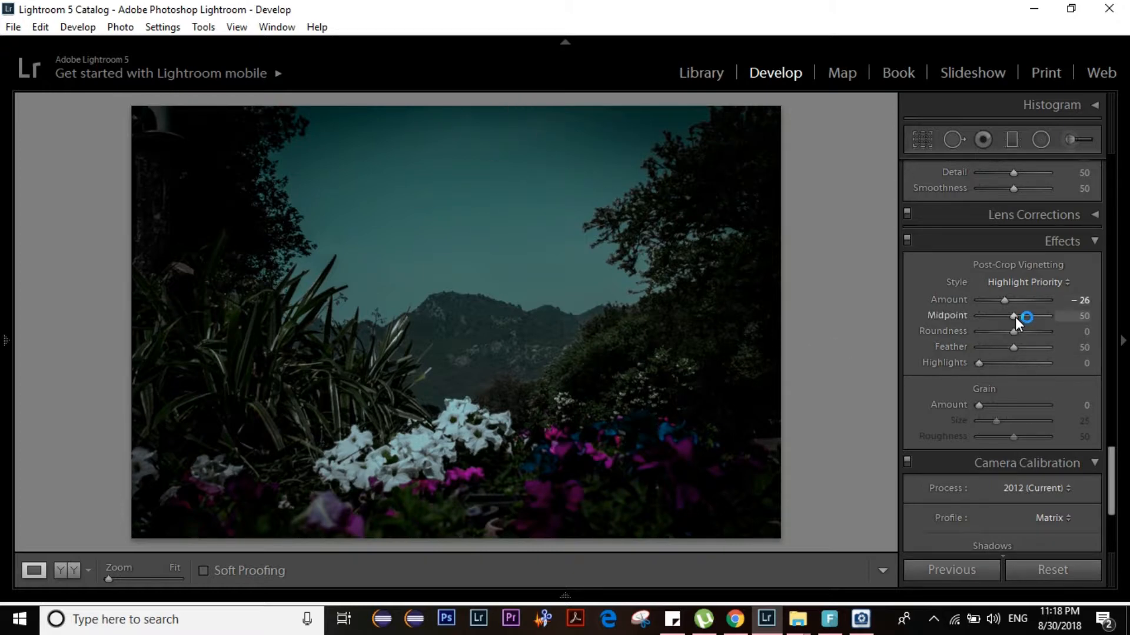
{"action": "left_click_drag", "start_coordinate": [1015, 316], "coordinate": [1039, 321]}
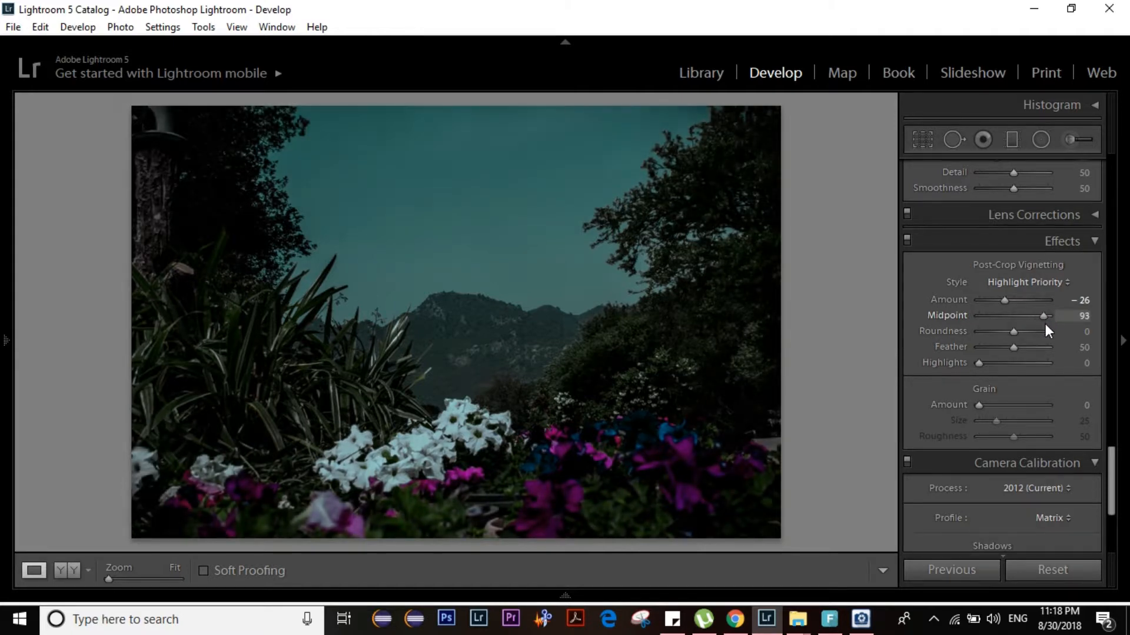
{"action": "mouse_move", "coordinate": [1041, 322]}
{"action": "left_mouse_down"}
{"action": "mouse_move", "coordinate": [1000, 313]}
{"action": "mouse_move", "coordinate": [1038, 322]}
{"action": "left_mouse_up"}
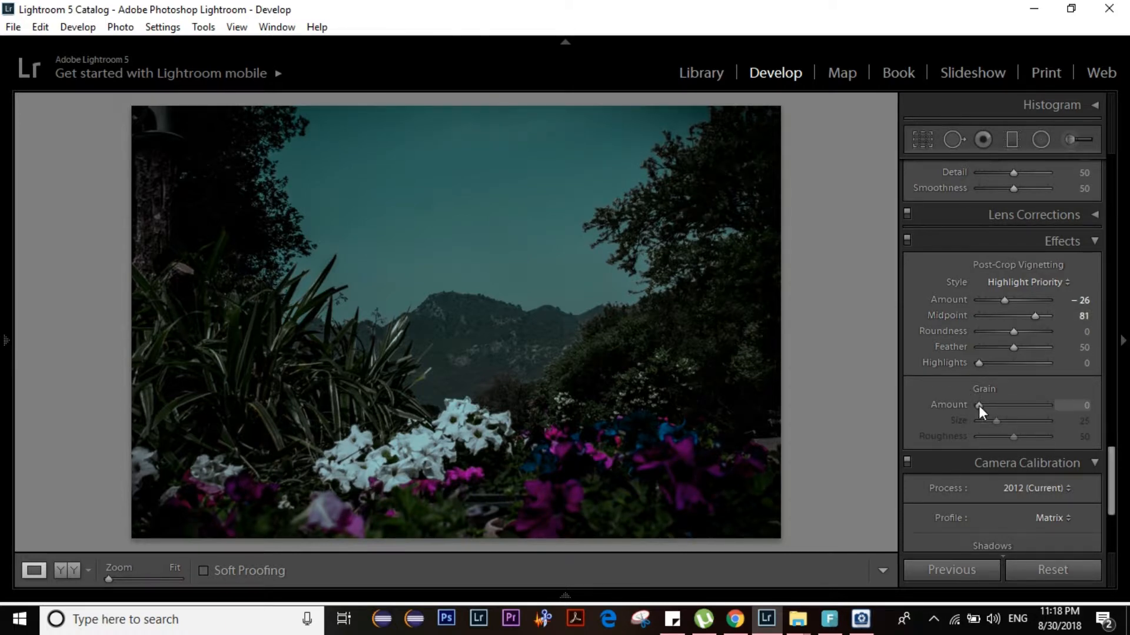
{"action": "left_click_drag", "start_coordinate": [980, 406], "coordinate": [1050, 413]}
{"action": "double_click", "coordinate": [938, 403]}
{"action": "left_click_drag", "start_coordinate": [1110, 468], "coordinate": [1124, 526]}
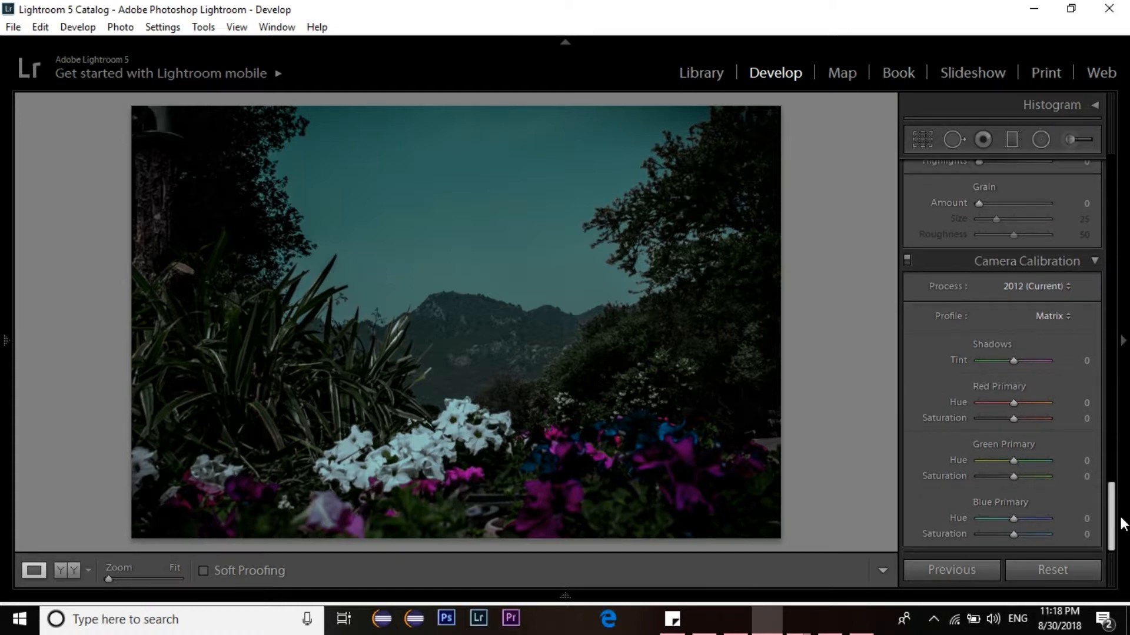
{"action": "scroll", "coordinate": [1110, 400], "scroll_direction": "up", "scroll_amount": 5}
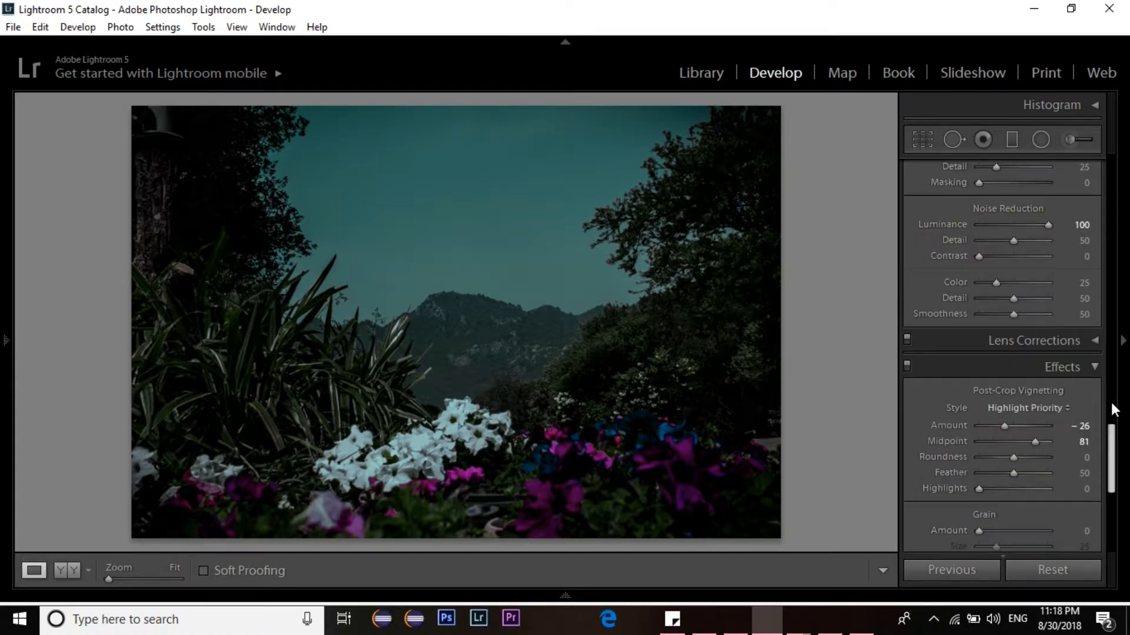
- Set the Orange saturation to +89 and the Green hue to +100
{"action": "left_click_drag", "start_coordinate": [1111, 401], "coordinate": [1121, 333]}
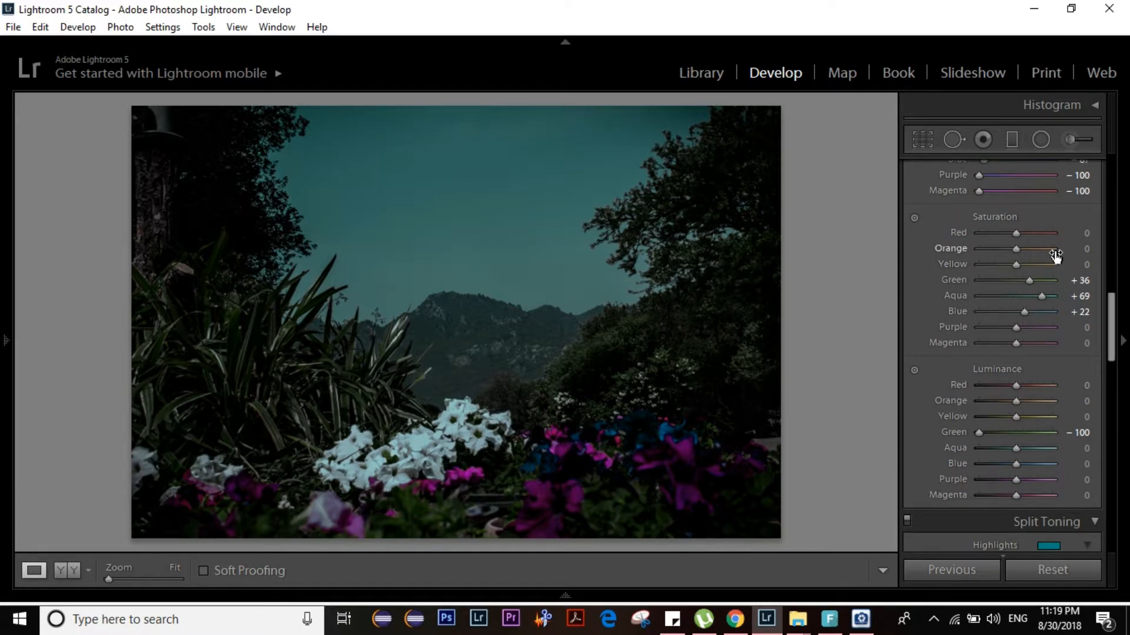
{"action": "left_click_drag", "start_coordinate": [1018, 248], "coordinate": [1049, 250]}
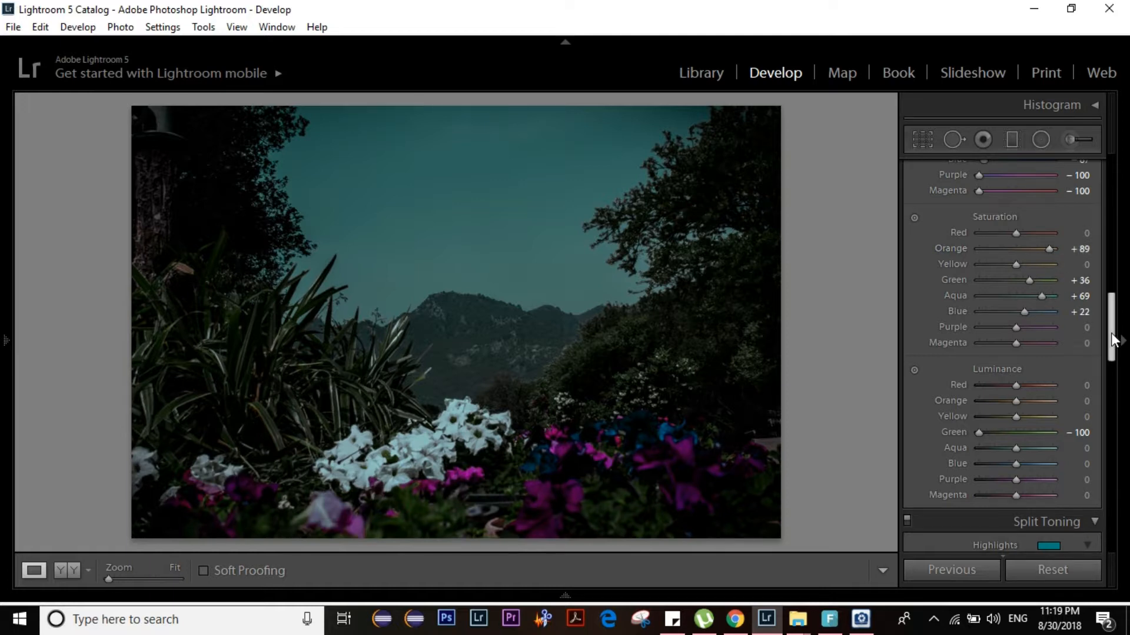
{"action": "scroll", "coordinate": [1111, 320], "scroll_direction": "up", "scroll_amount": 5}
{"action": "scroll", "coordinate": [1112, 306], "scroll_direction": "down", "scroll_amount": 1}
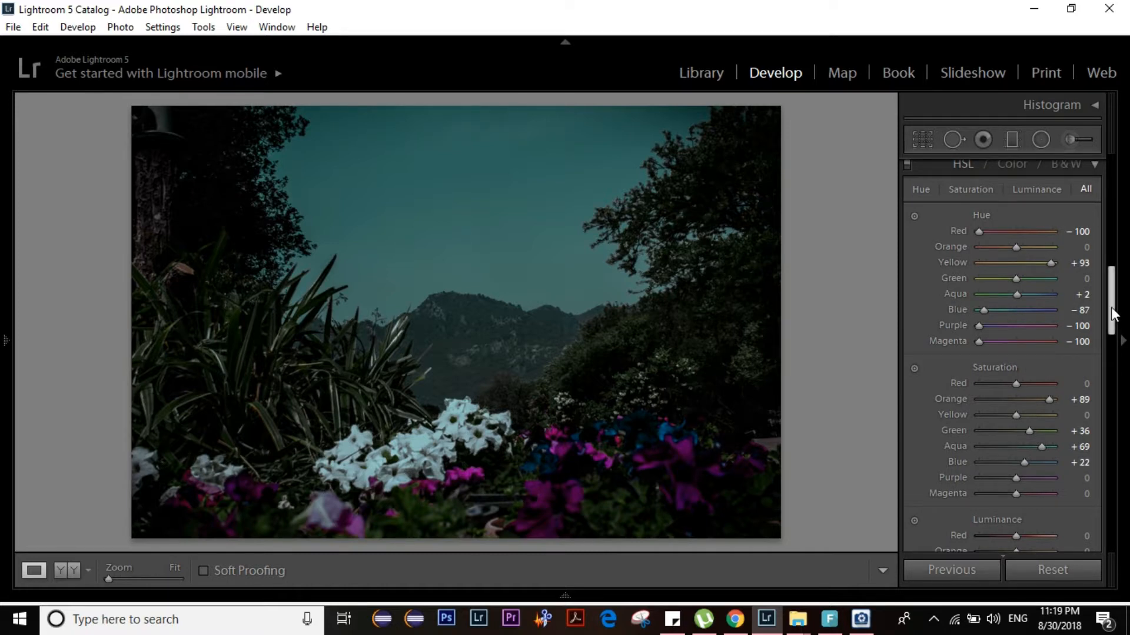
{"action": "scroll", "coordinate": [1112, 300], "scroll_direction": "down", "scroll_amount": 1}
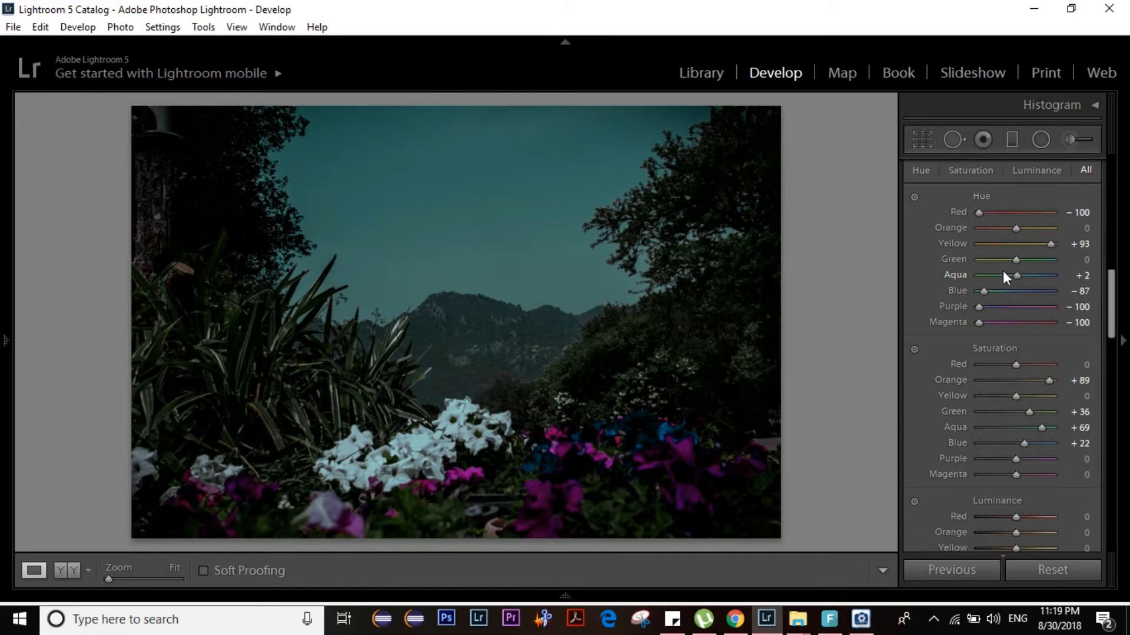
{"action": "left_click_drag", "start_coordinate": [1016, 258], "coordinate": [1064, 262]}
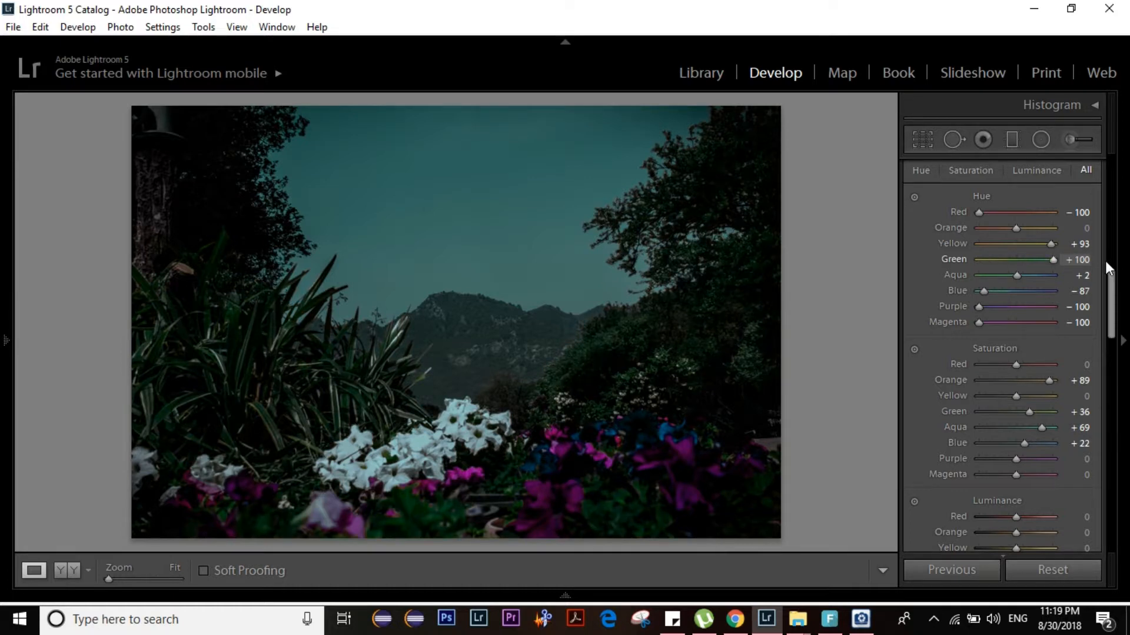
- Darken the photo by setting the Exposure to -3.10 and the Contrast to -57
{"action": "left_click_drag", "start_coordinate": [1112, 278], "coordinate": [1101, 177]}
{"action": "scroll", "coordinate": [1088, 176], "scroll_direction": "down", "scroll_amount": 3}
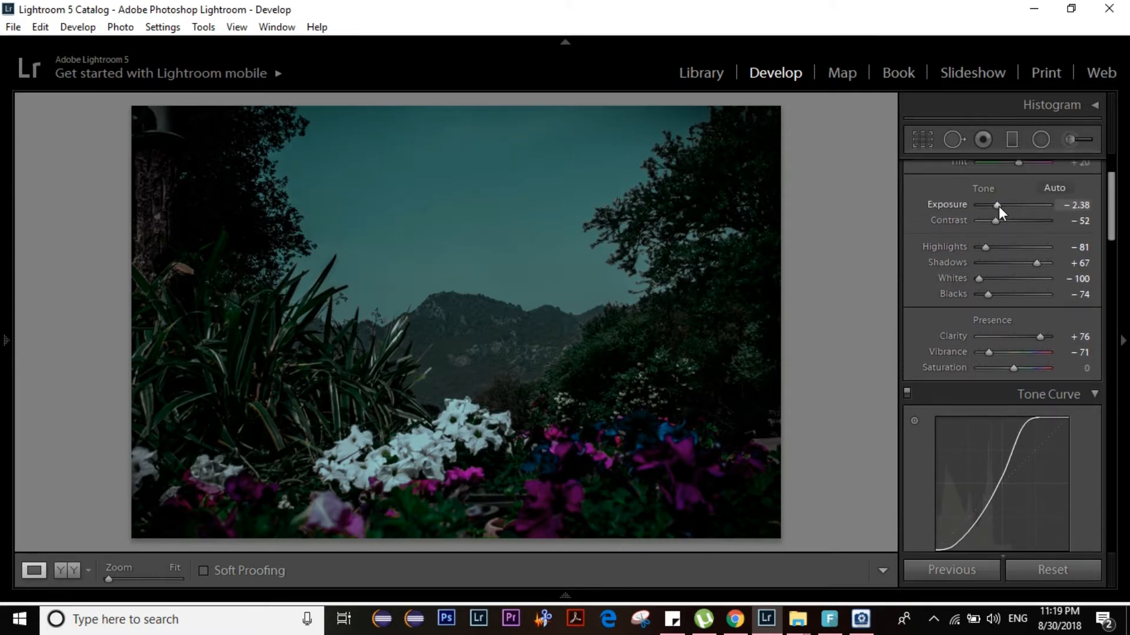
{"action": "left_click_drag", "start_coordinate": [998, 206], "coordinate": [994, 206]}
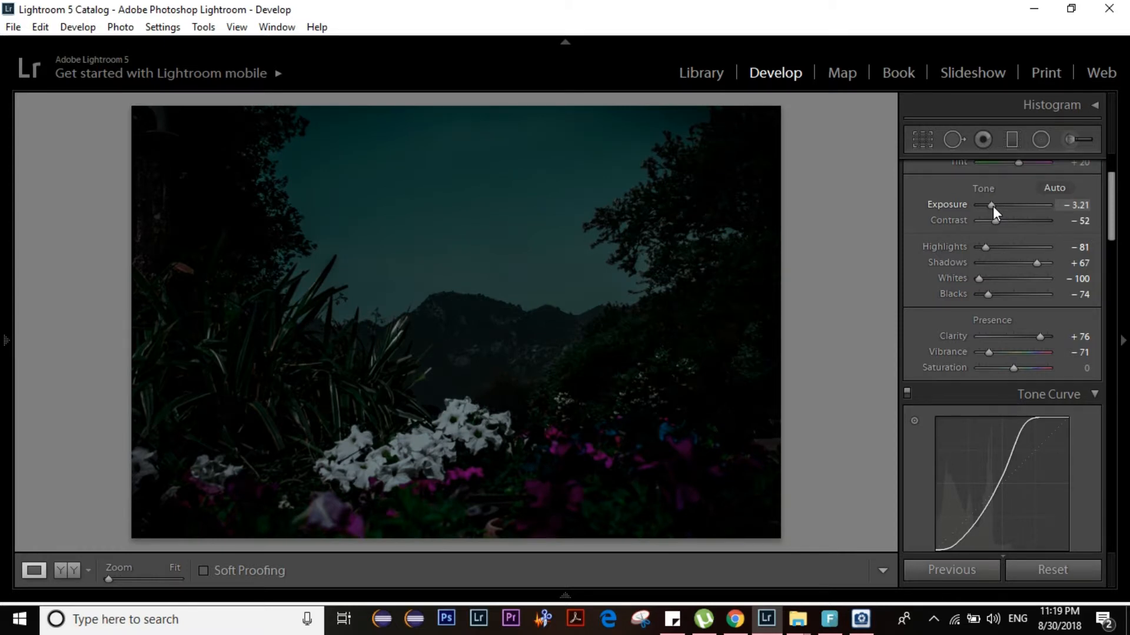
{"action": "left_click", "coordinate": [993, 206]}
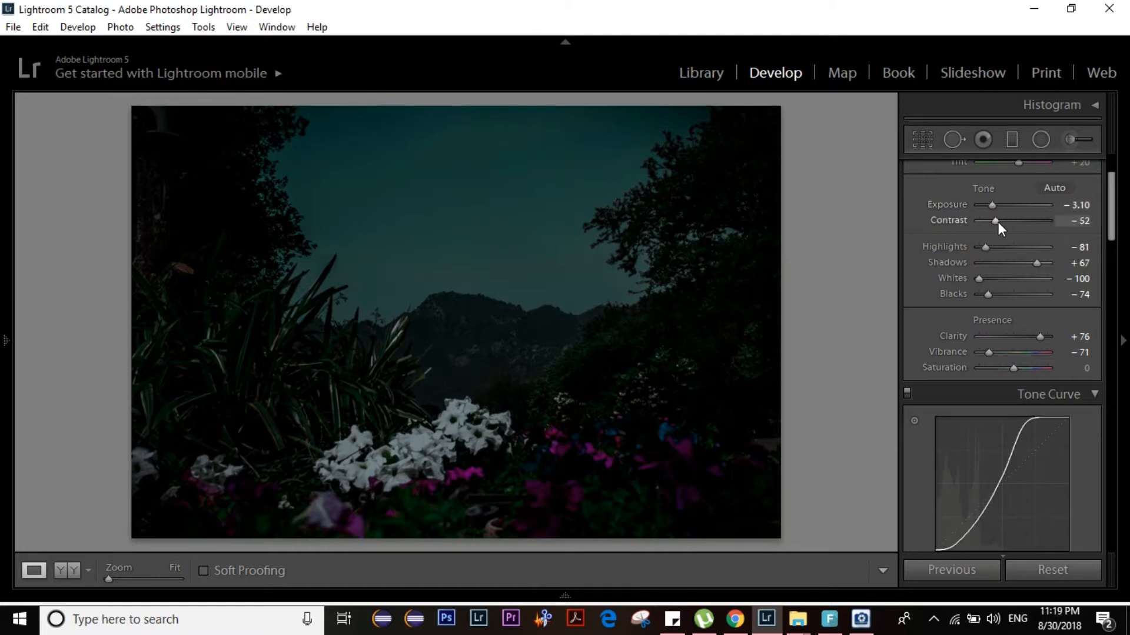
{"action": "mouse_move", "coordinate": [999, 221]}
{"action": "left_mouse_down"}
{"action": "mouse_move", "coordinate": [1022, 221]}
{"action": "mouse_move", "coordinate": [996, 206]}
{"action": "left_mouse_up"}
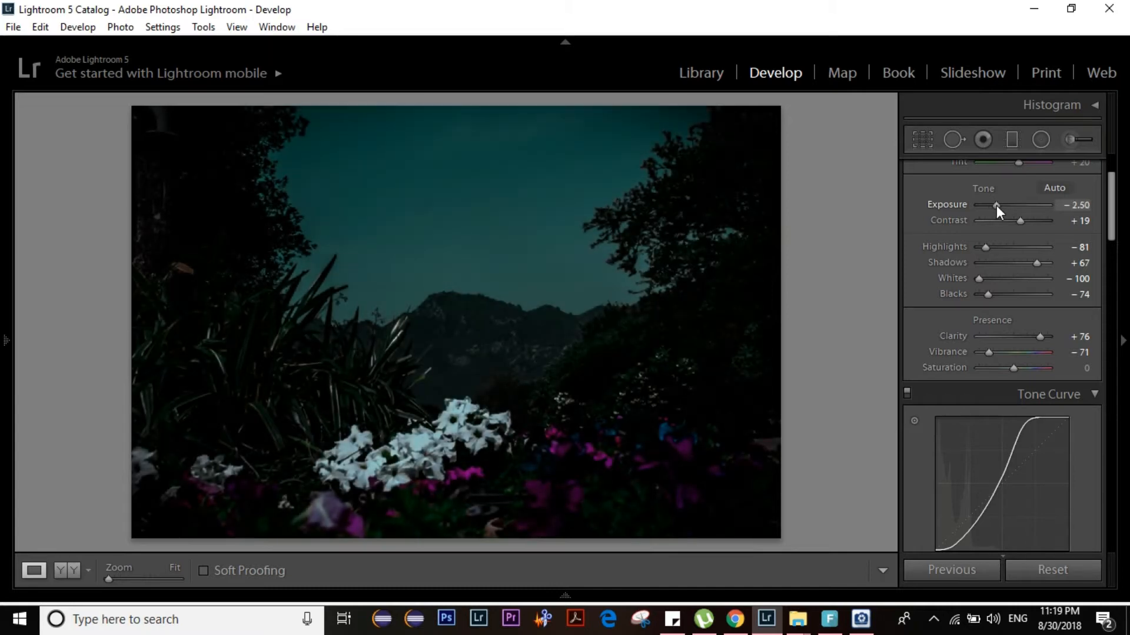
{"action": "left_click_drag", "start_coordinate": [997, 206], "coordinate": [992, 206]}
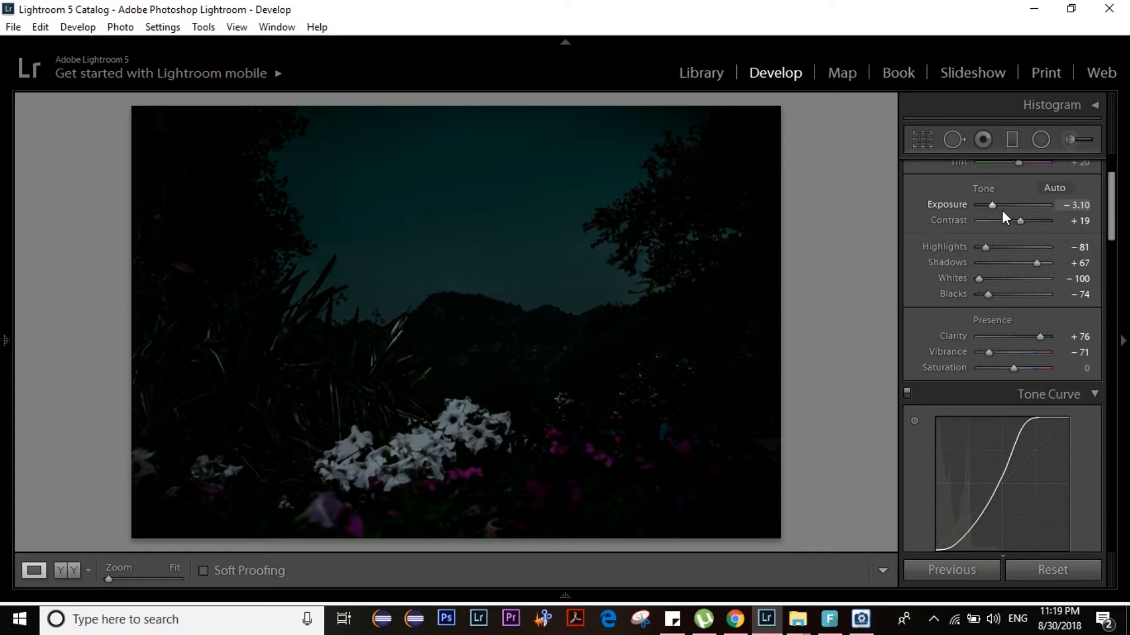
{"action": "left_click", "coordinate": [1004, 220]}
{"action": "left_click_drag", "start_coordinate": [1004, 221], "coordinate": [998, 222]}
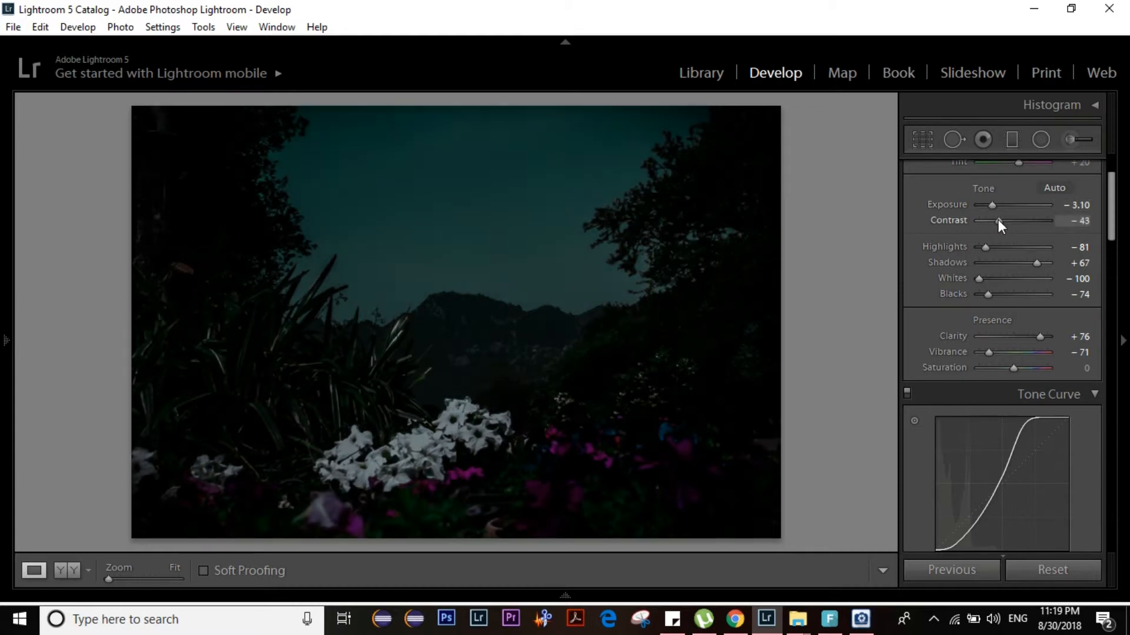
{"action": "left_click_drag", "start_coordinate": [996, 220], "coordinate": [994, 220]}
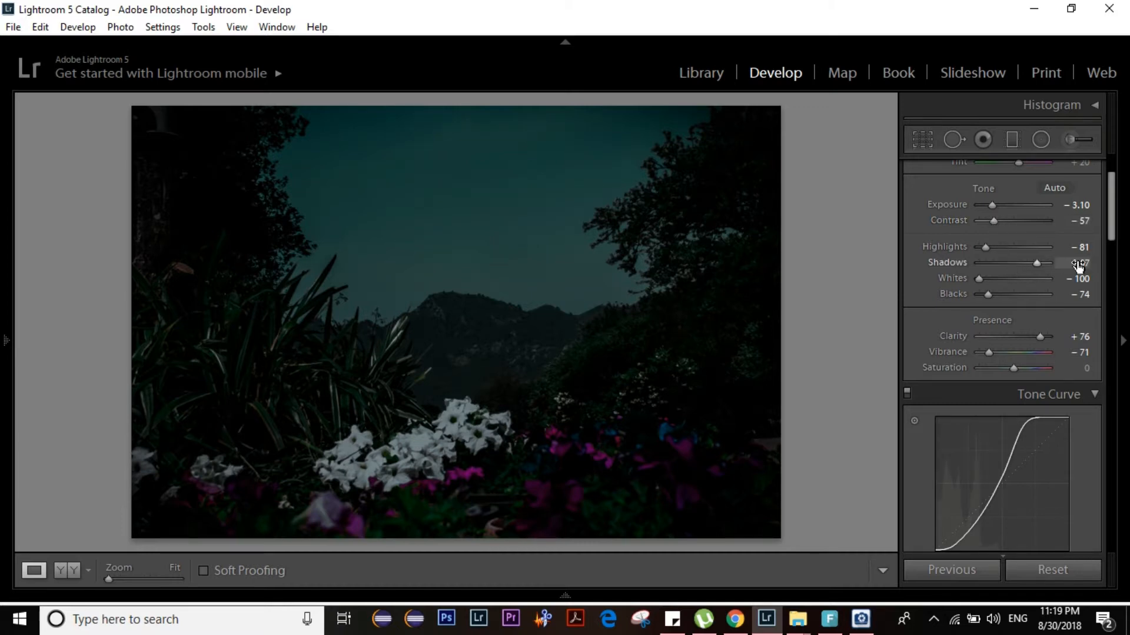
- Set the white balance Tint to -11 and the Temp to 4738
{"action": "left_click_drag", "start_coordinate": [1111, 232], "coordinate": [1111, 217]}
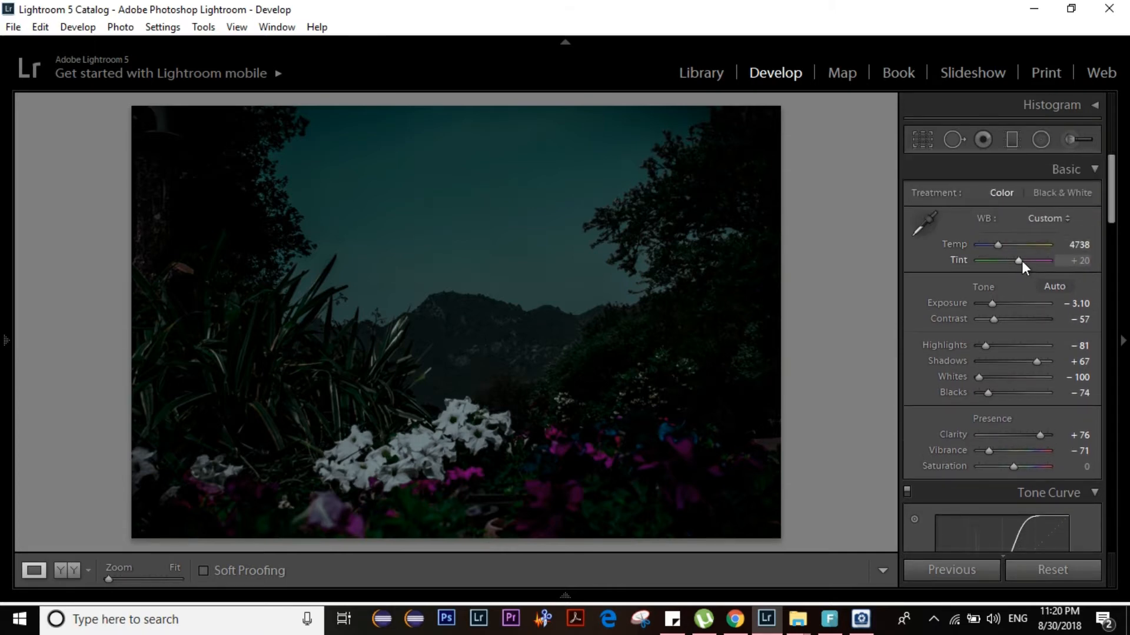
{"action": "left_click_drag", "start_coordinate": [1021, 260], "coordinate": [993, 263]}
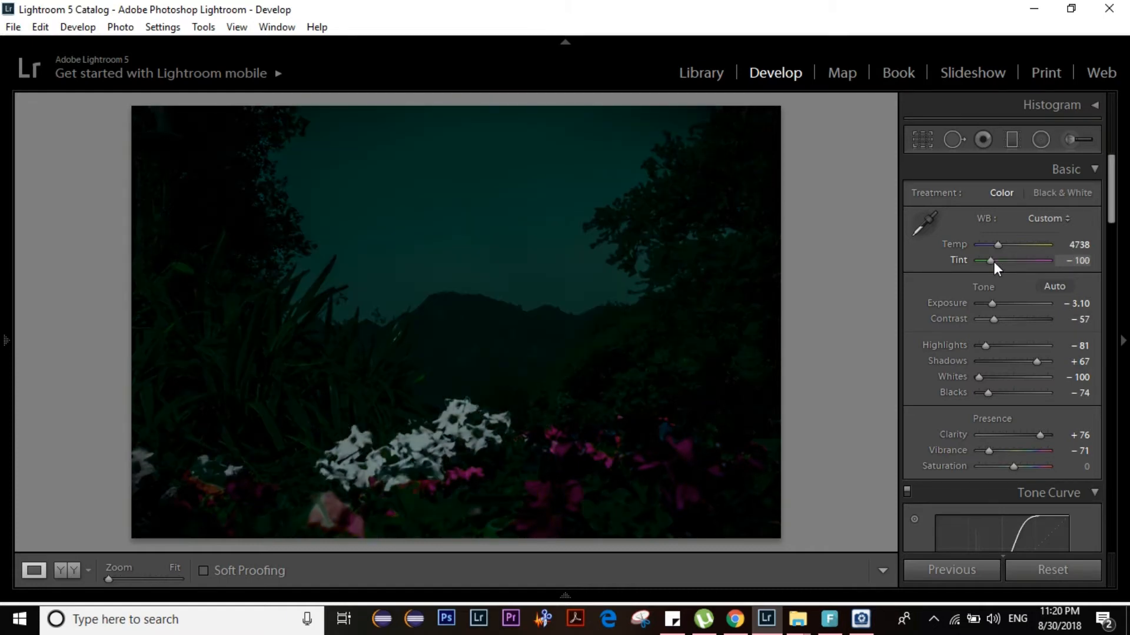
{"action": "left_click_drag", "start_coordinate": [994, 262], "coordinate": [1016, 263]}
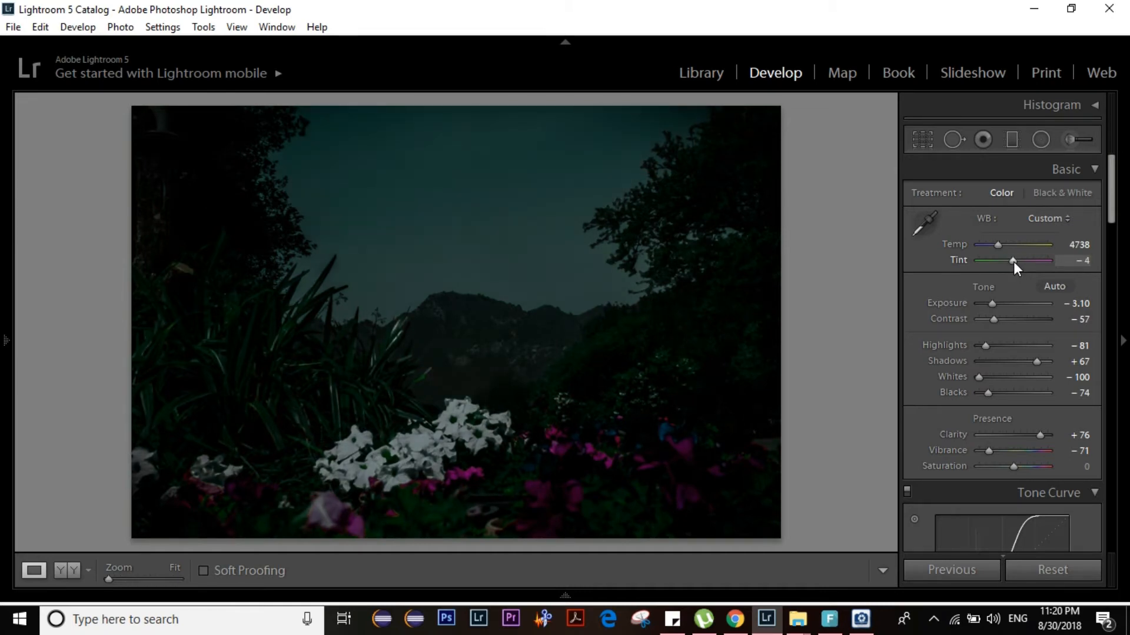
{"action": "mouse_move", "coordinate": [1013, 261]}
{"action": "left_mouse_down"}
{"action": "mouse_move", "coordinate": [993, 243]}
{"action": "mouse_move", "coordinate": [1007, 242]}
{"action": "left_mouse_up"}
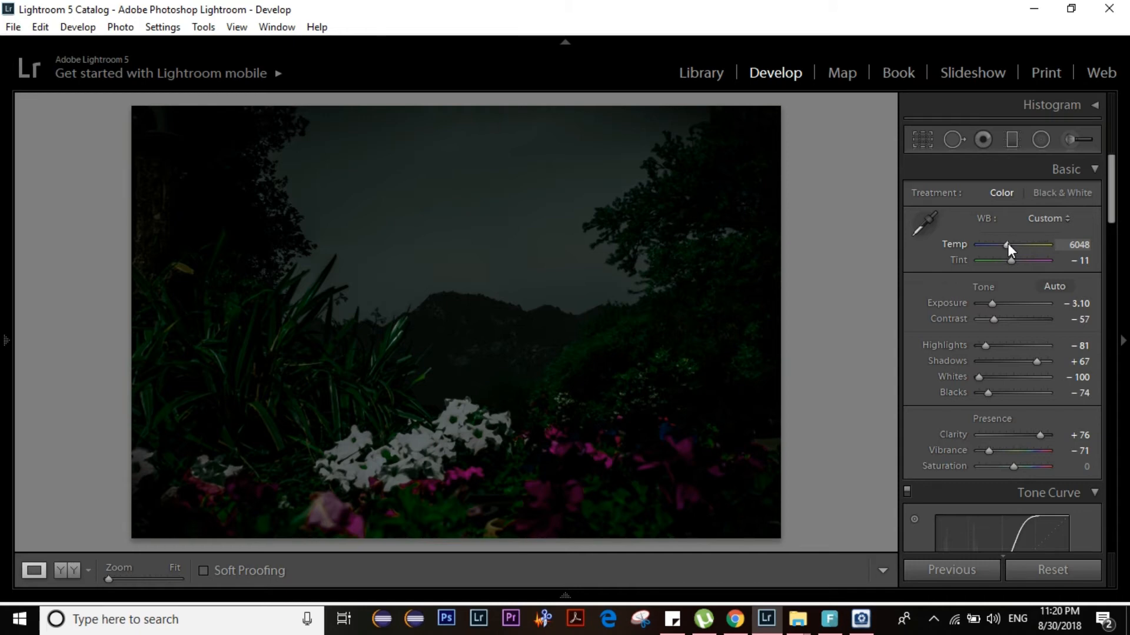
{"action": "left_click_drag", "start_coordinate": [1008, 244], "coordinate": [998, 246]}
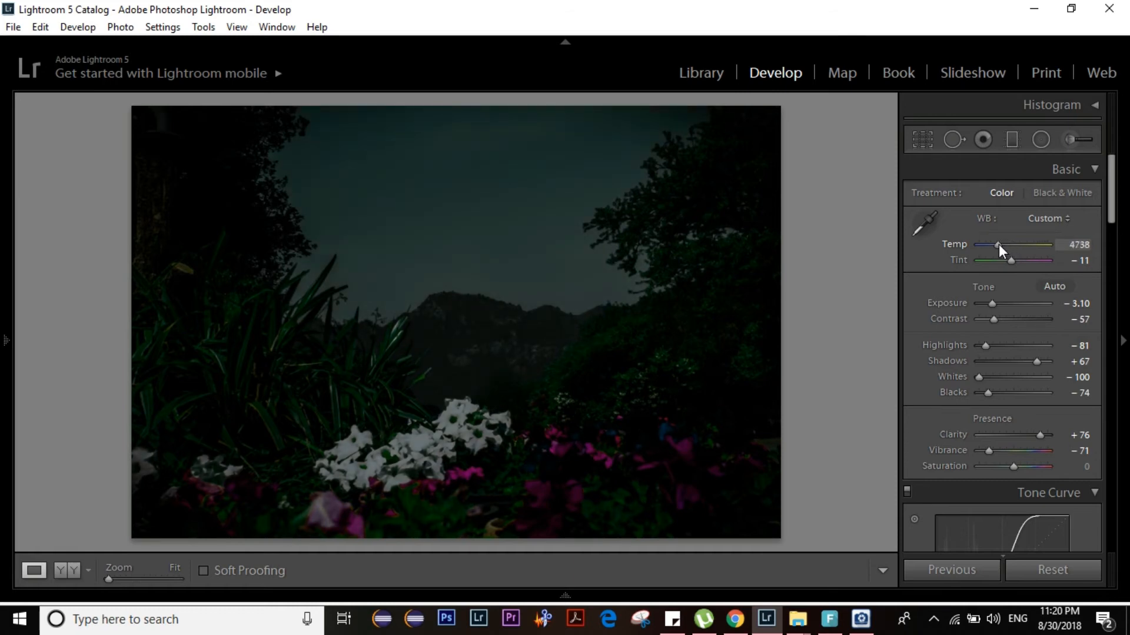